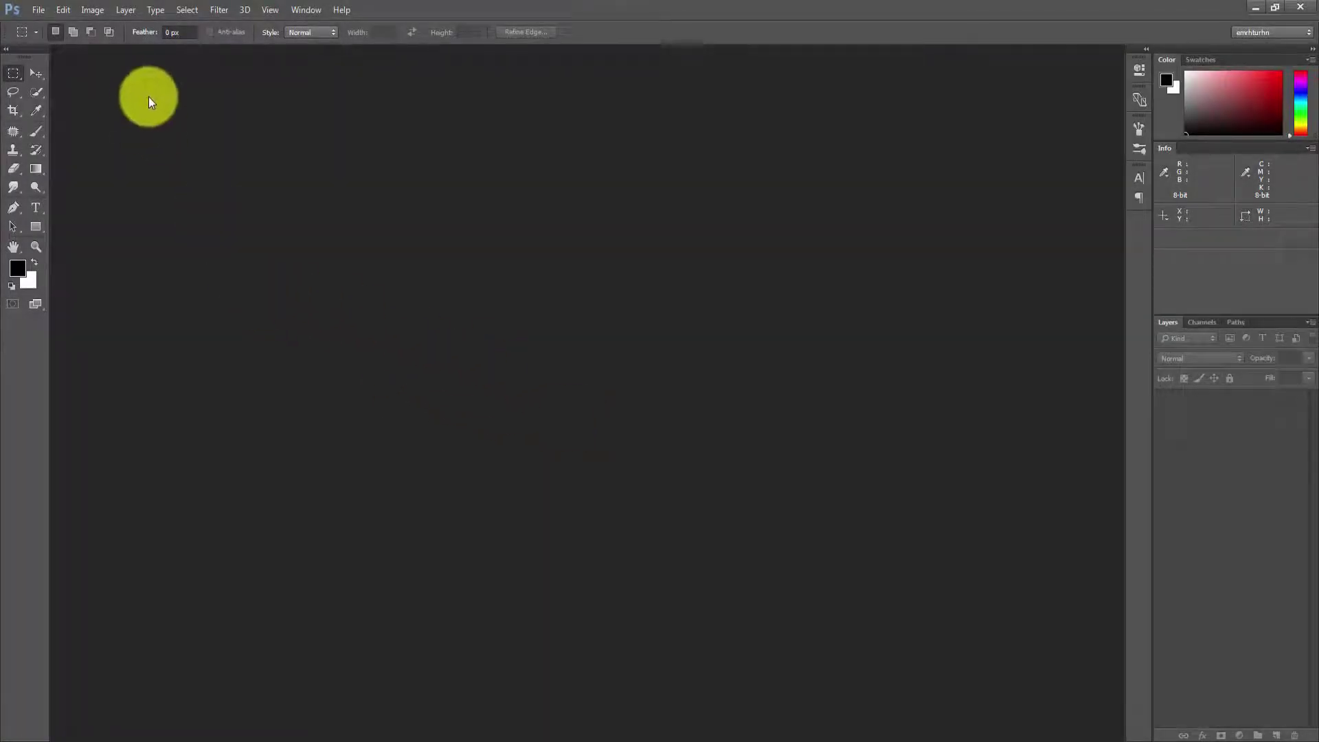
Create a new white 1920×1080 document at 100 ppi
click(38, 10)
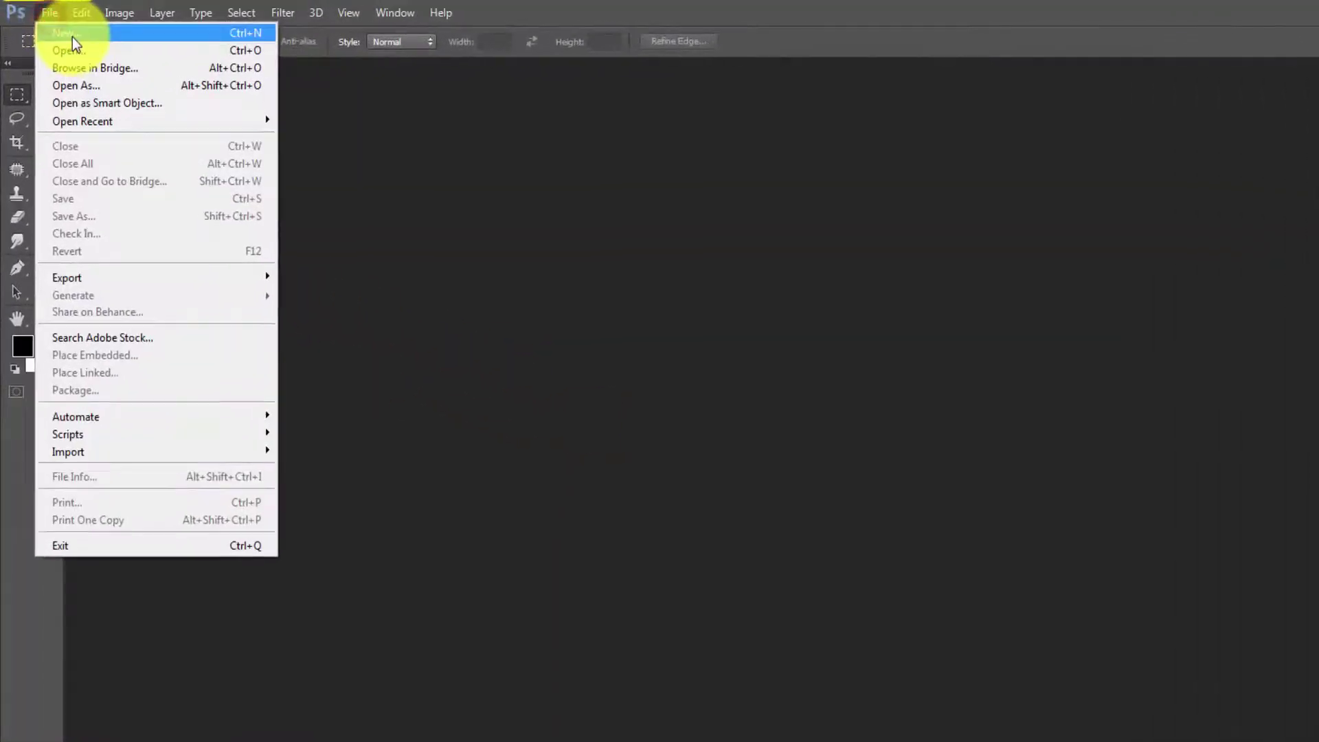
click(72, 37)
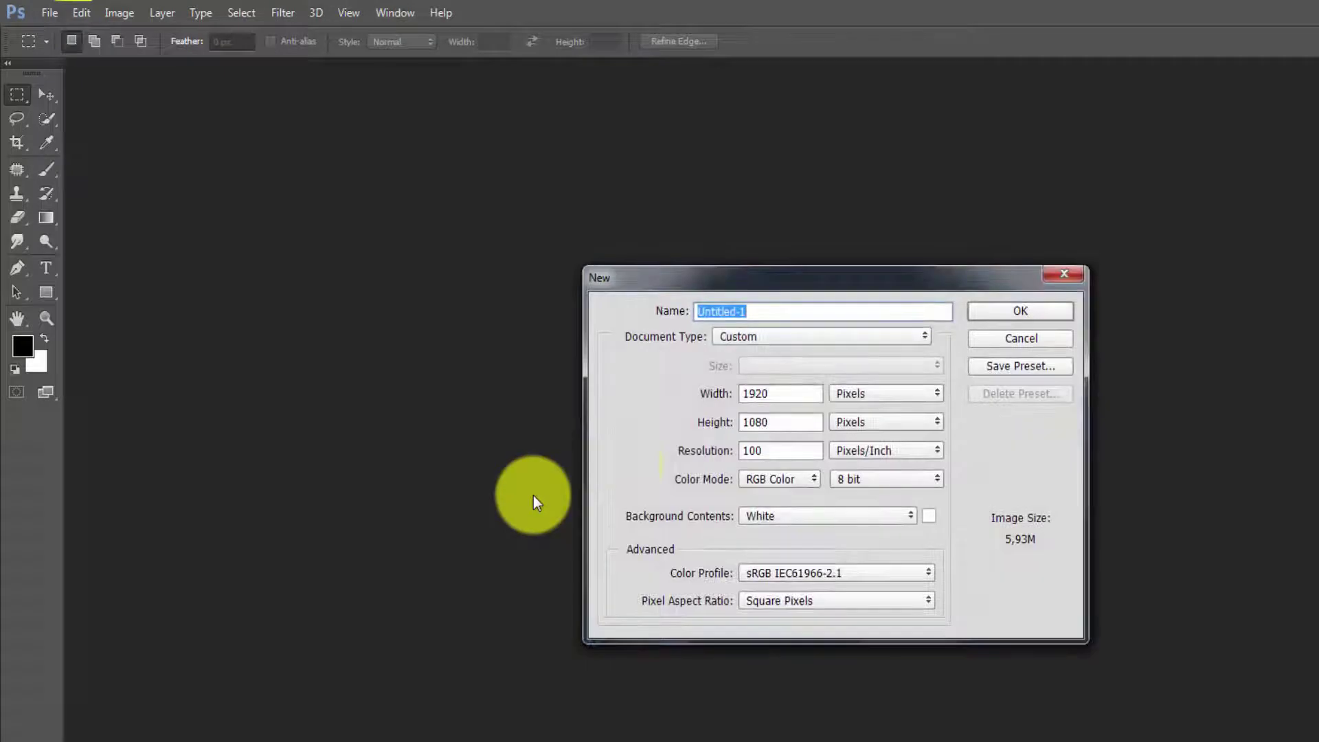
double_click(773, 395)
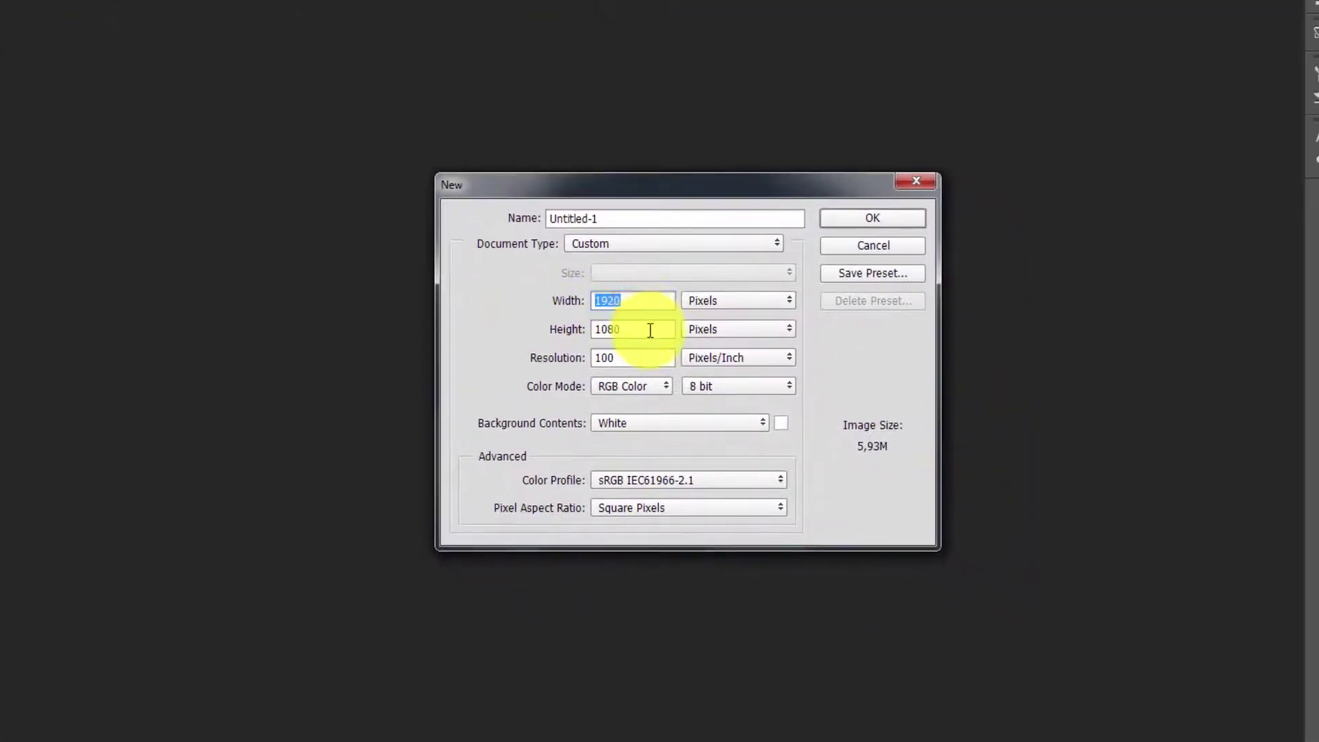
double_click(650, 330)
double_click(639, 355)
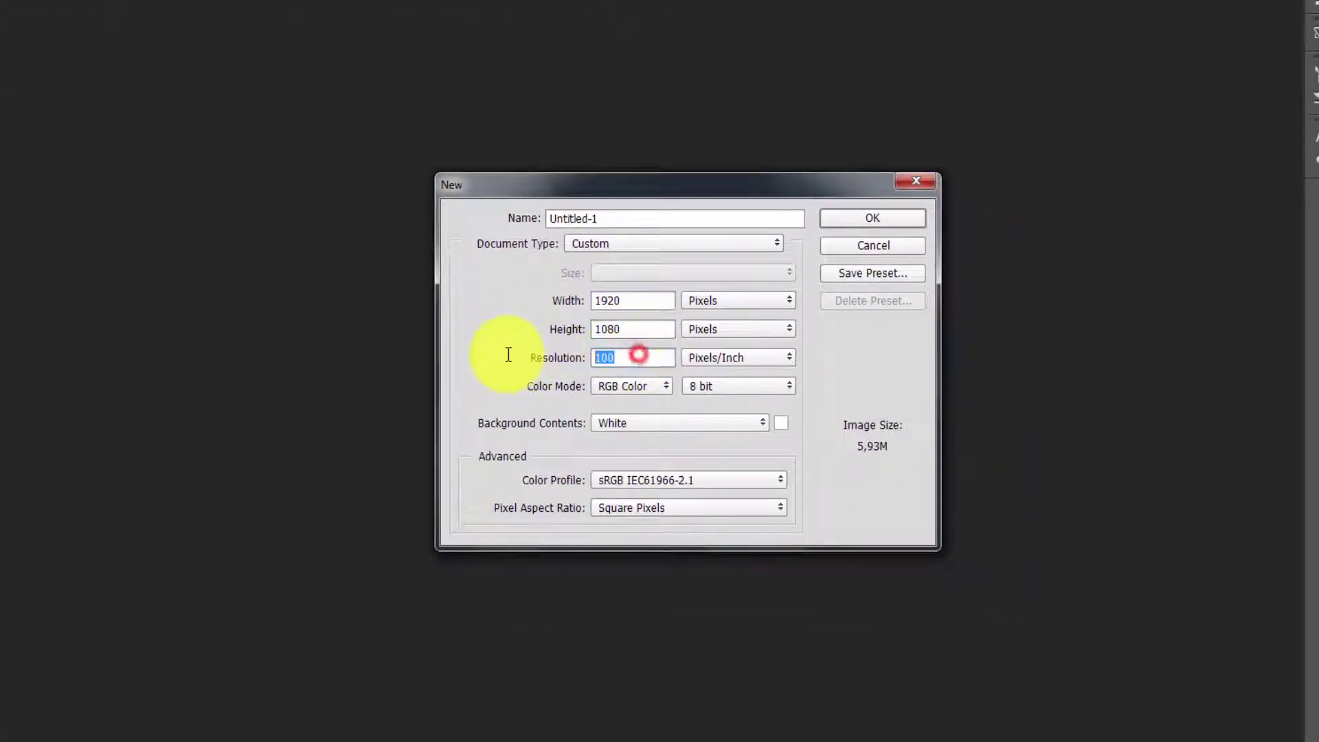
click(877, 222)
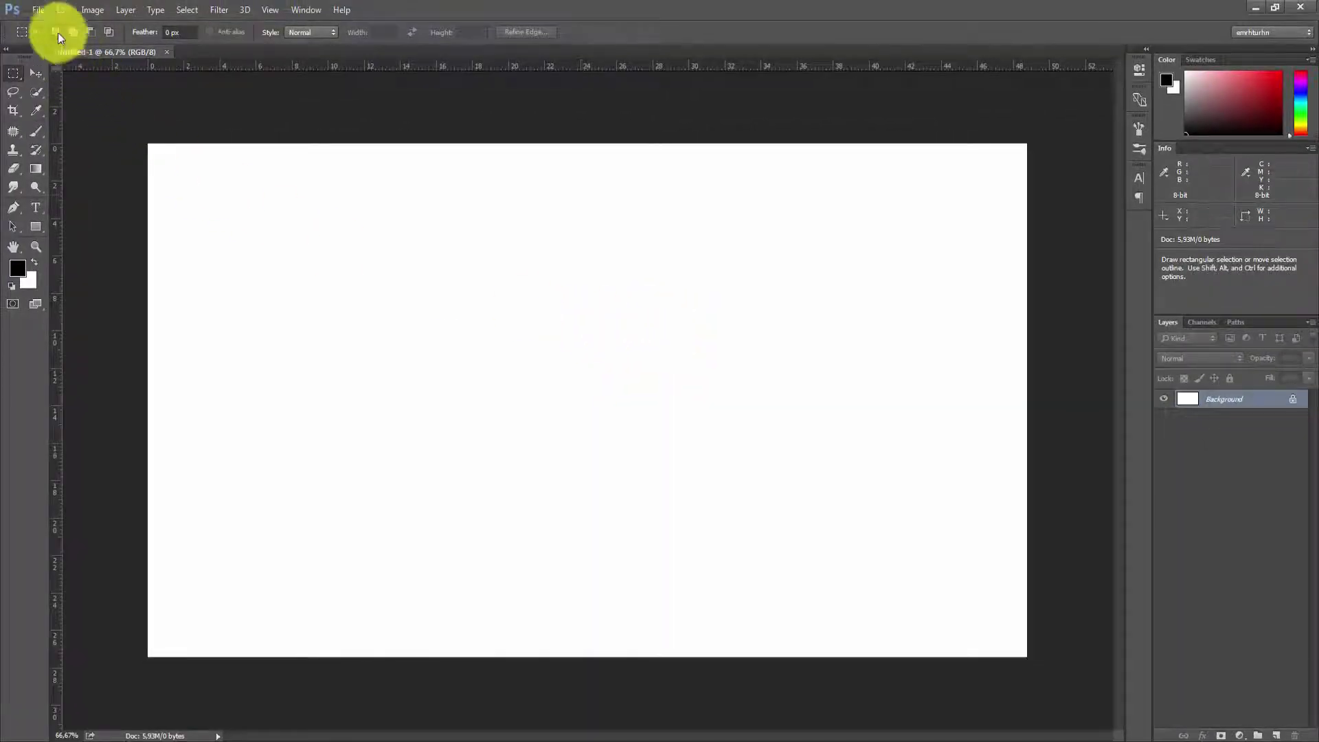
Place paint-splatter-2 as an embedded layer and scale it to about 116%
click(45, 11)
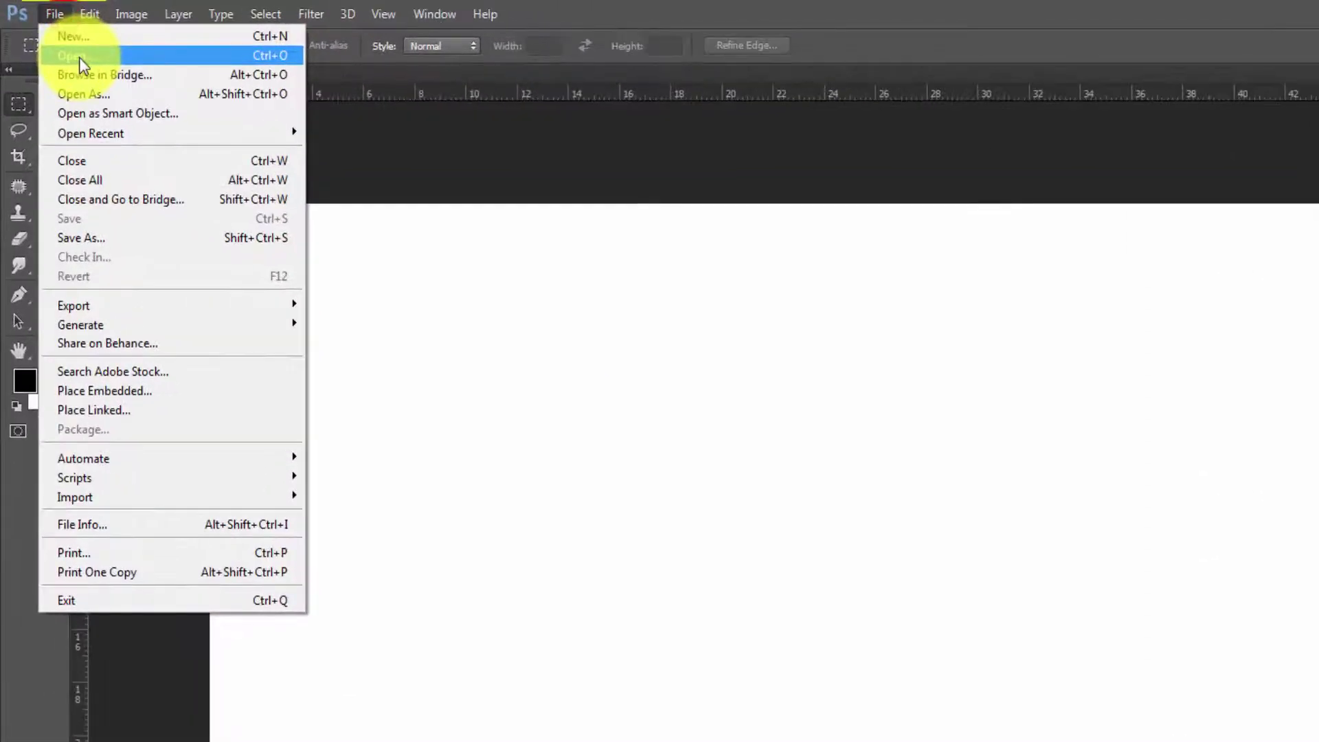
click(117, 392)
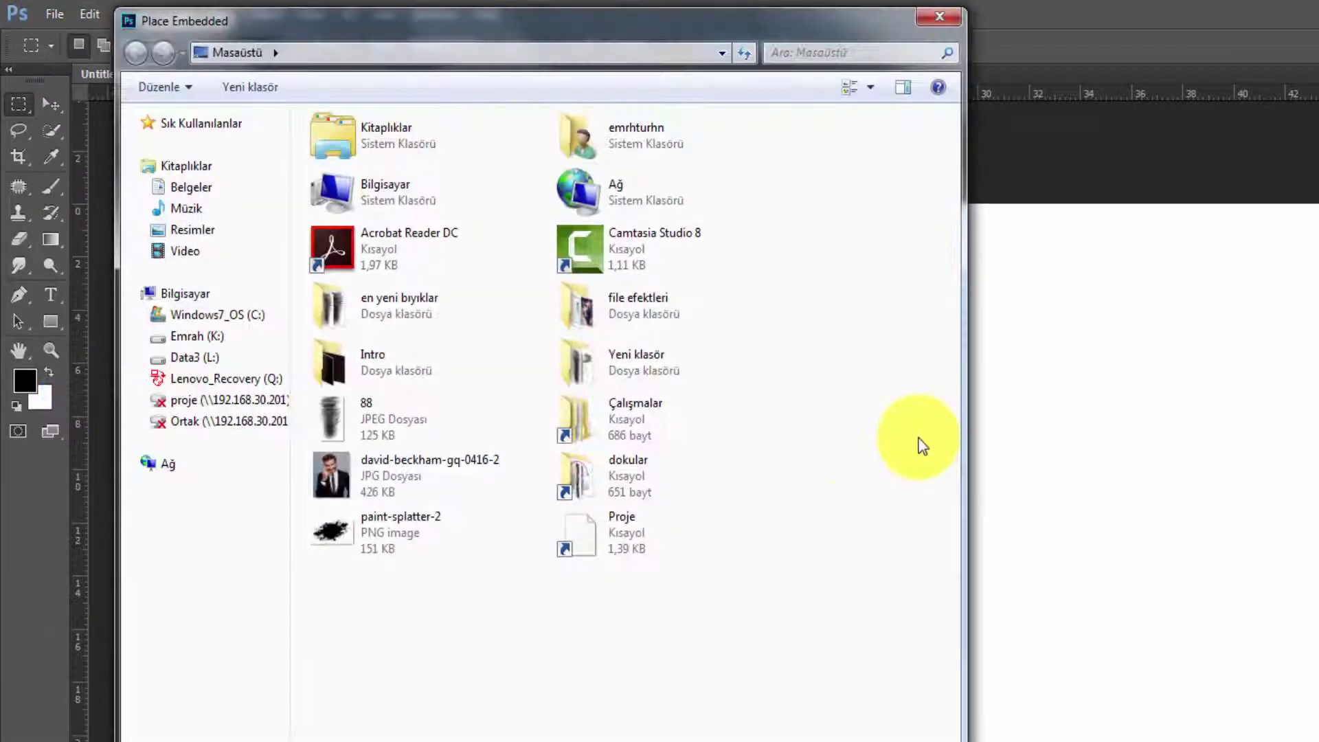
click(421, 515)
click(656, 691)
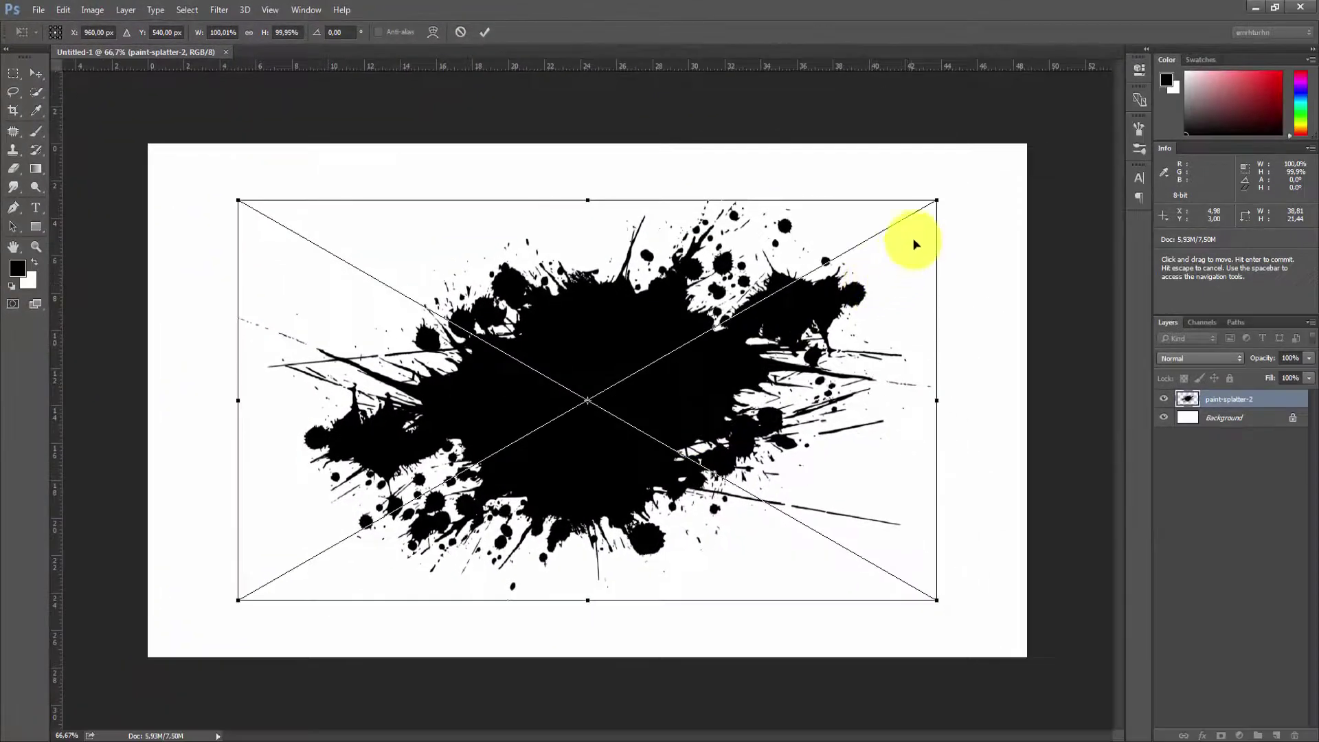
drag(936, 200, 971, 180)
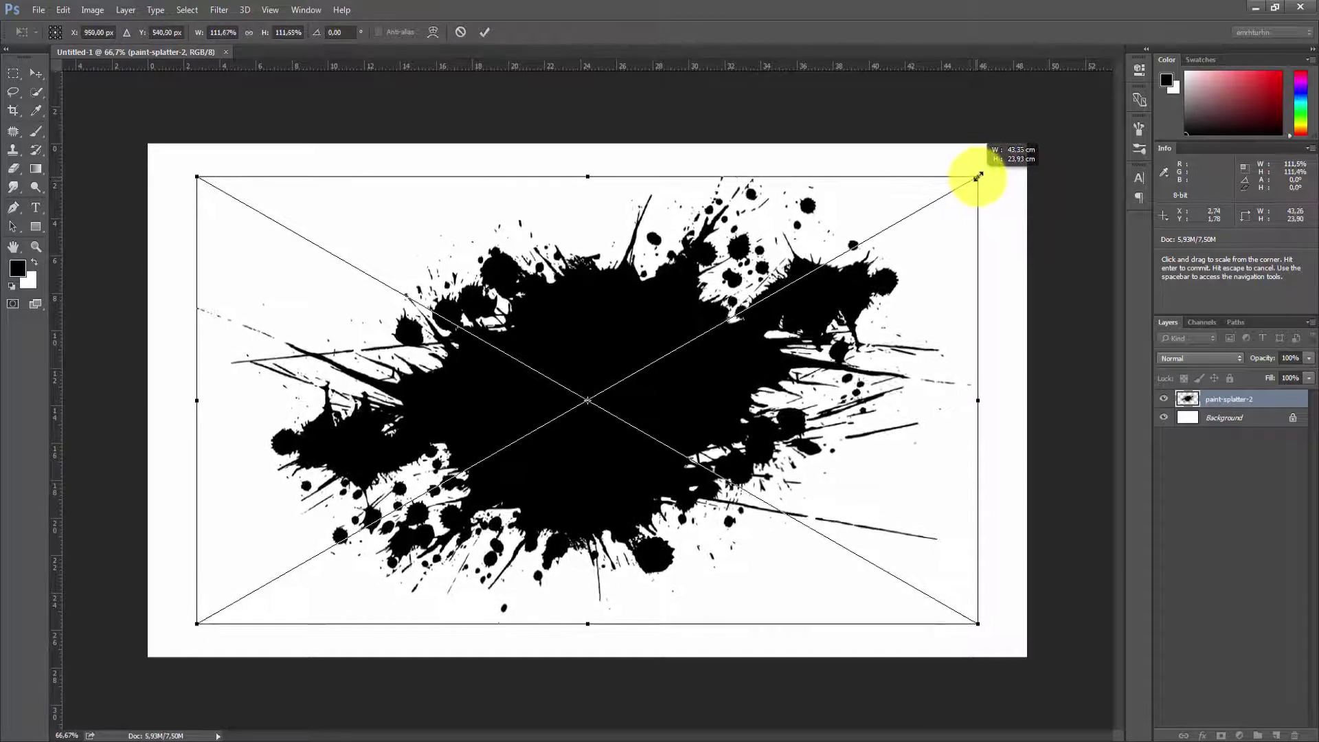
mouse_move(971, 179)
mouse_down()
mouse_move(993, 169)
mouse_move(980, 176)
mouse_up()
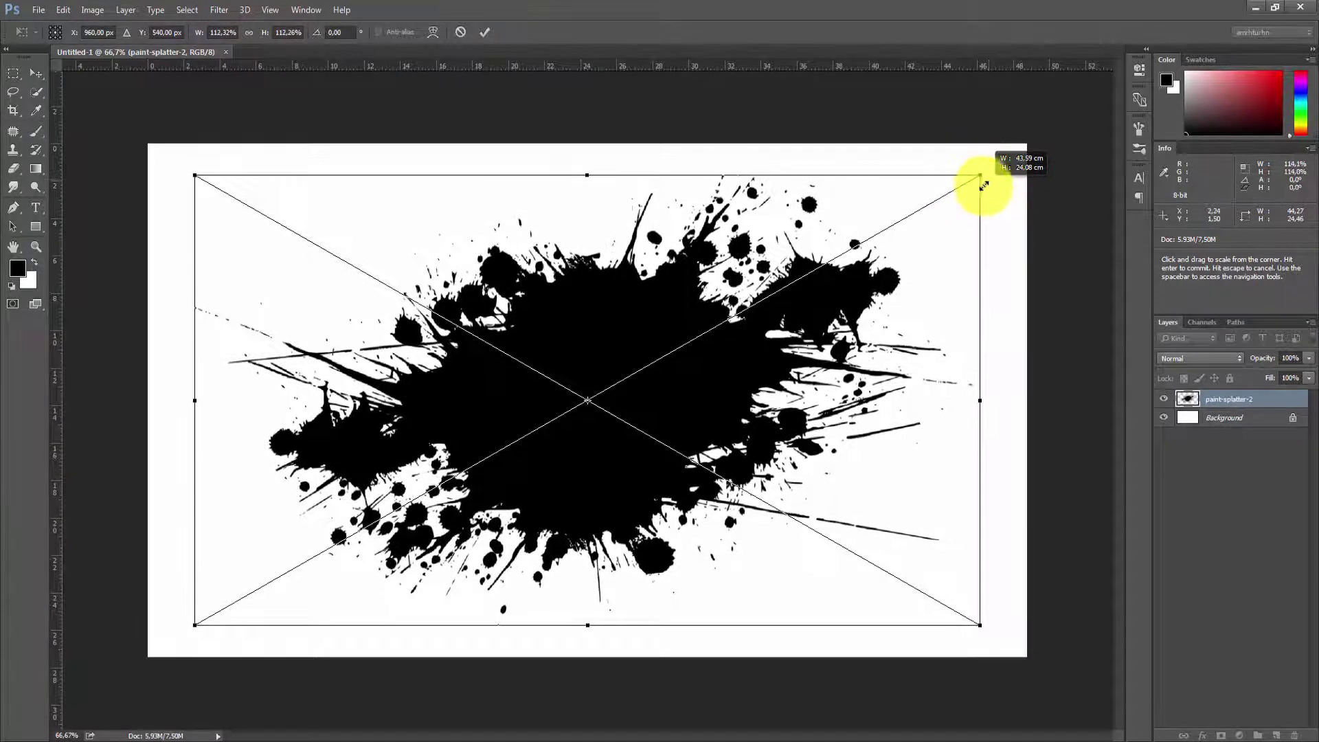
double_click(665, 309)
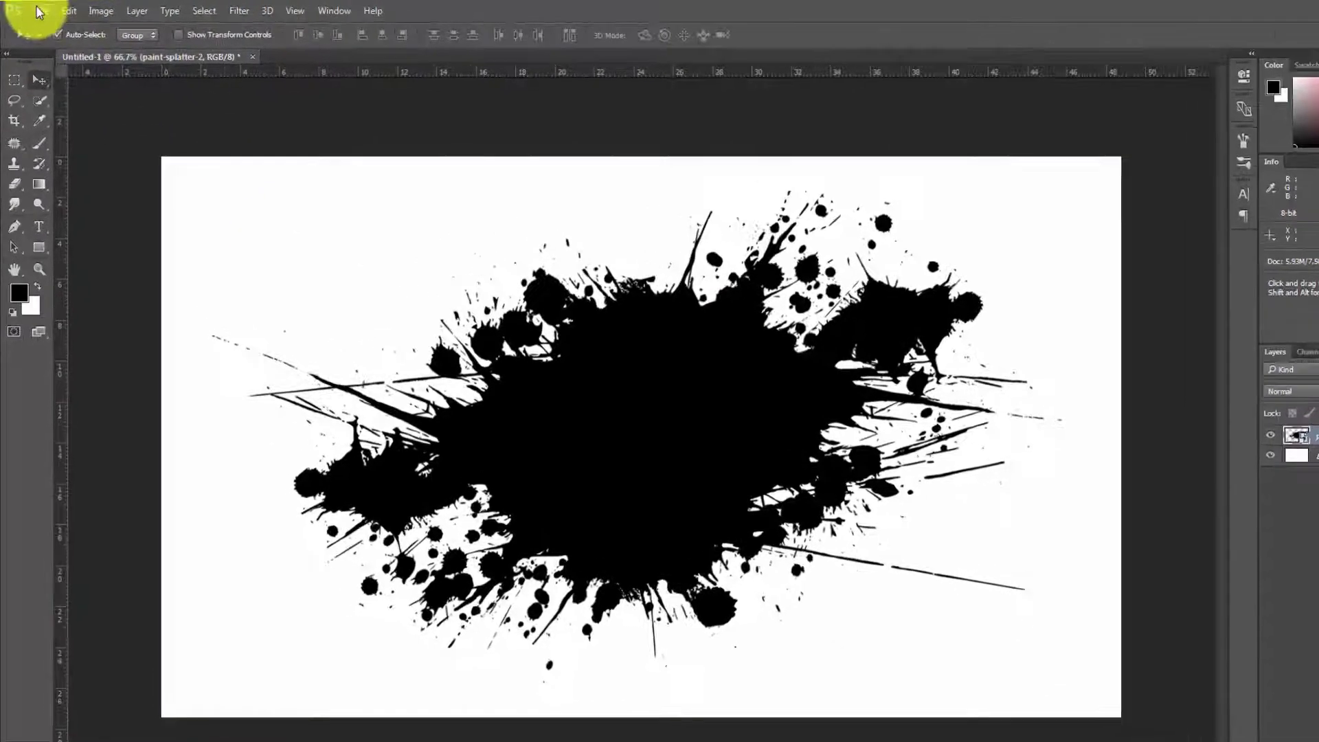
Open the portrait photo of the man in a suit
click(38, 9)
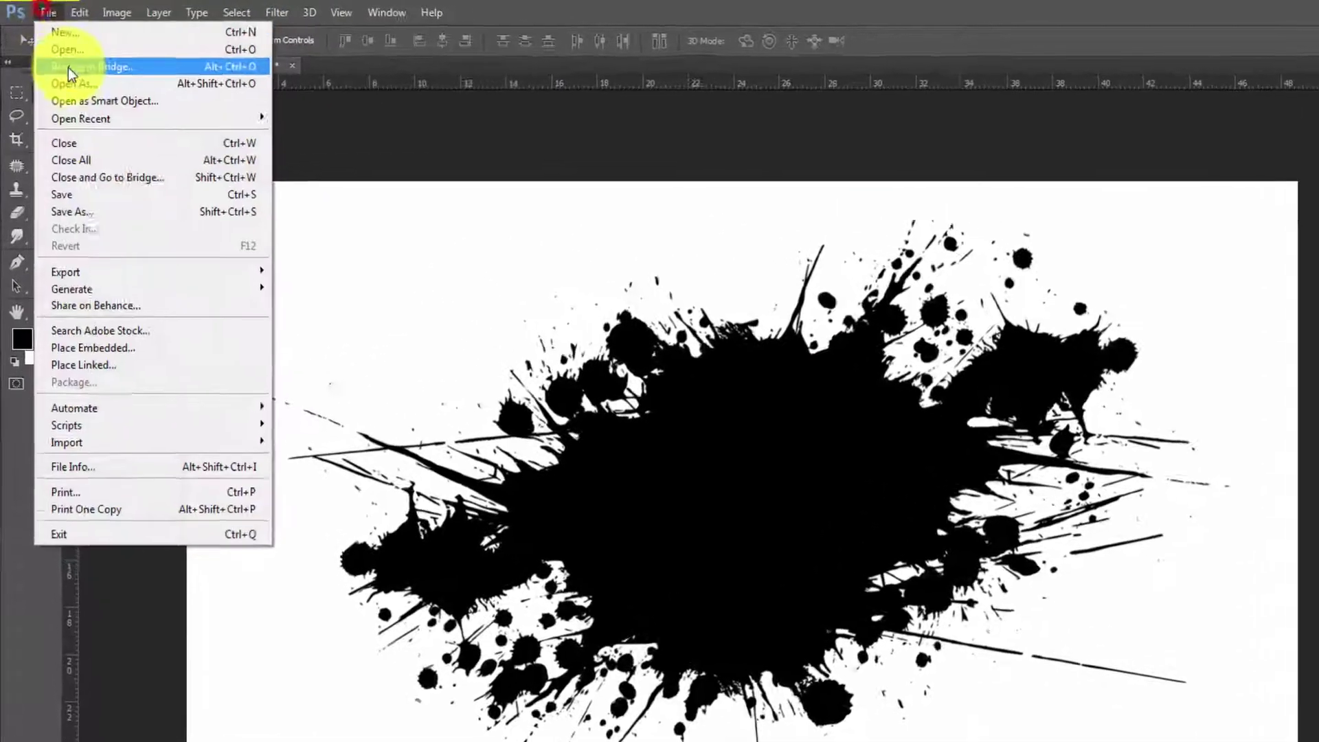
click(55, 40)
click(347, 402)
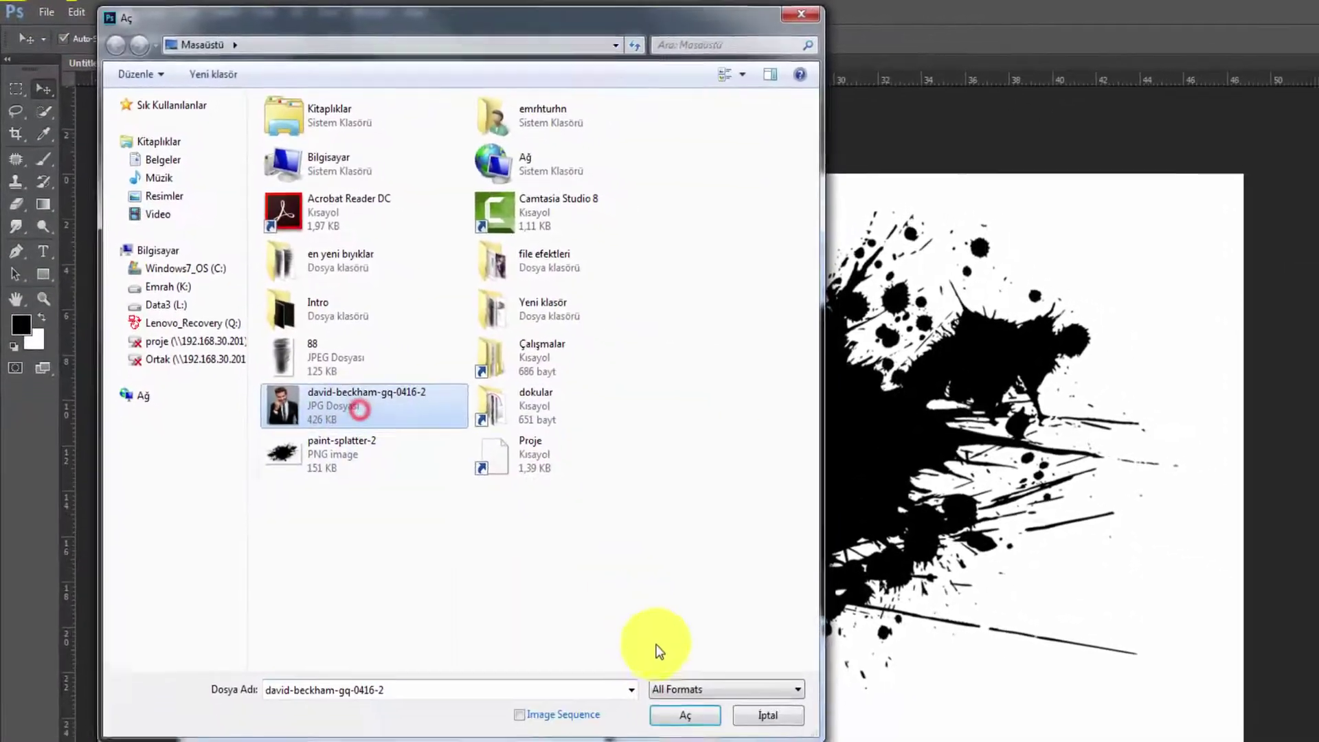
click(659, 688)
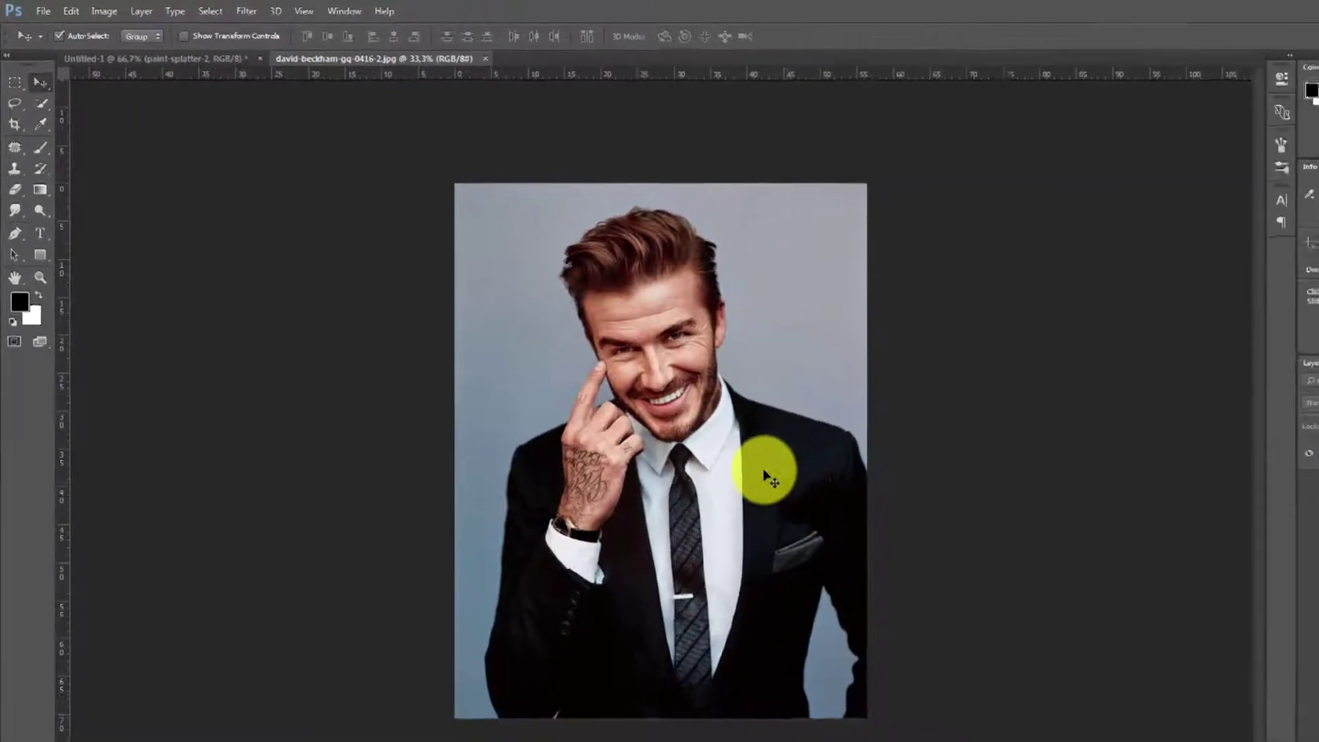
Zoom to 50% and Quick Select the man's hair, face and suit
key(z)
click(617, 339)
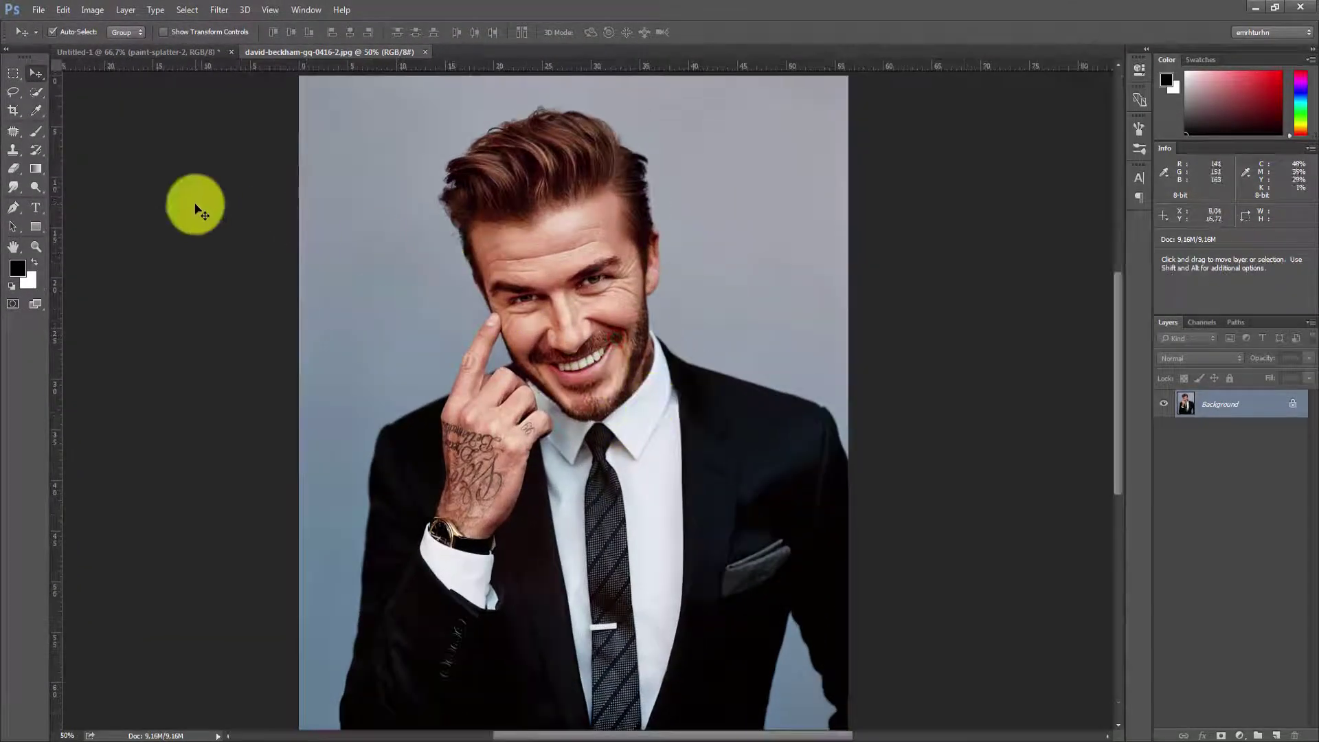
key(v)
drag(38, 90, 91, 96)
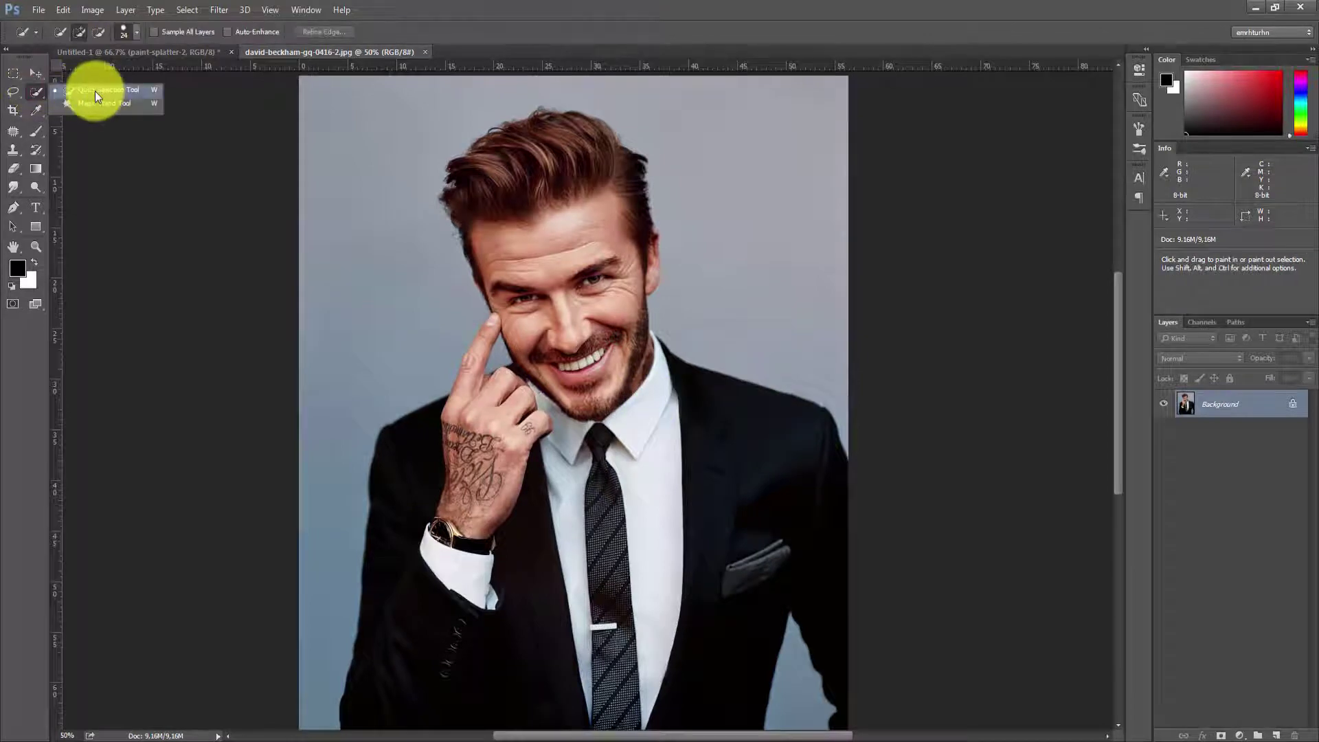
click(95, 96)
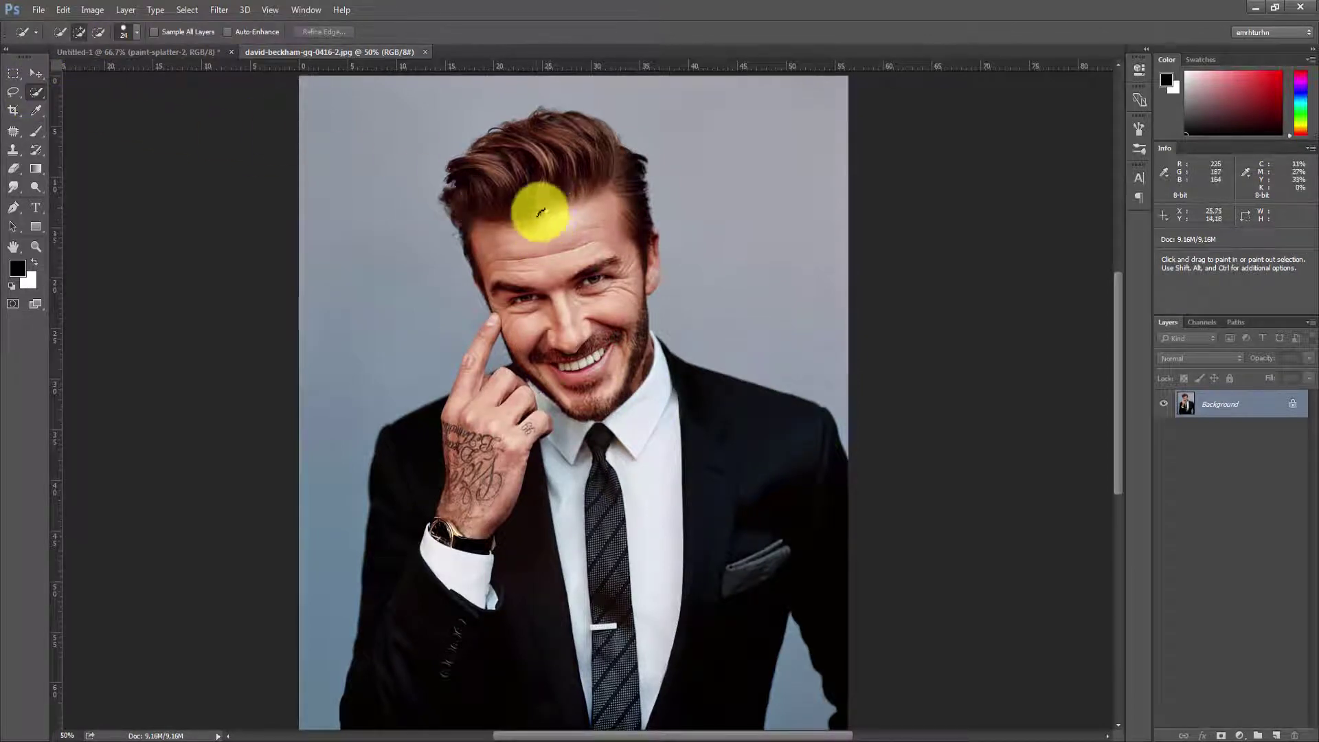
mouse_move(594, 141)
mouse_down()
mouse_move(633, 197)
mouse_move(495, 183)
mouse_move(653, 246)
mouse_up()
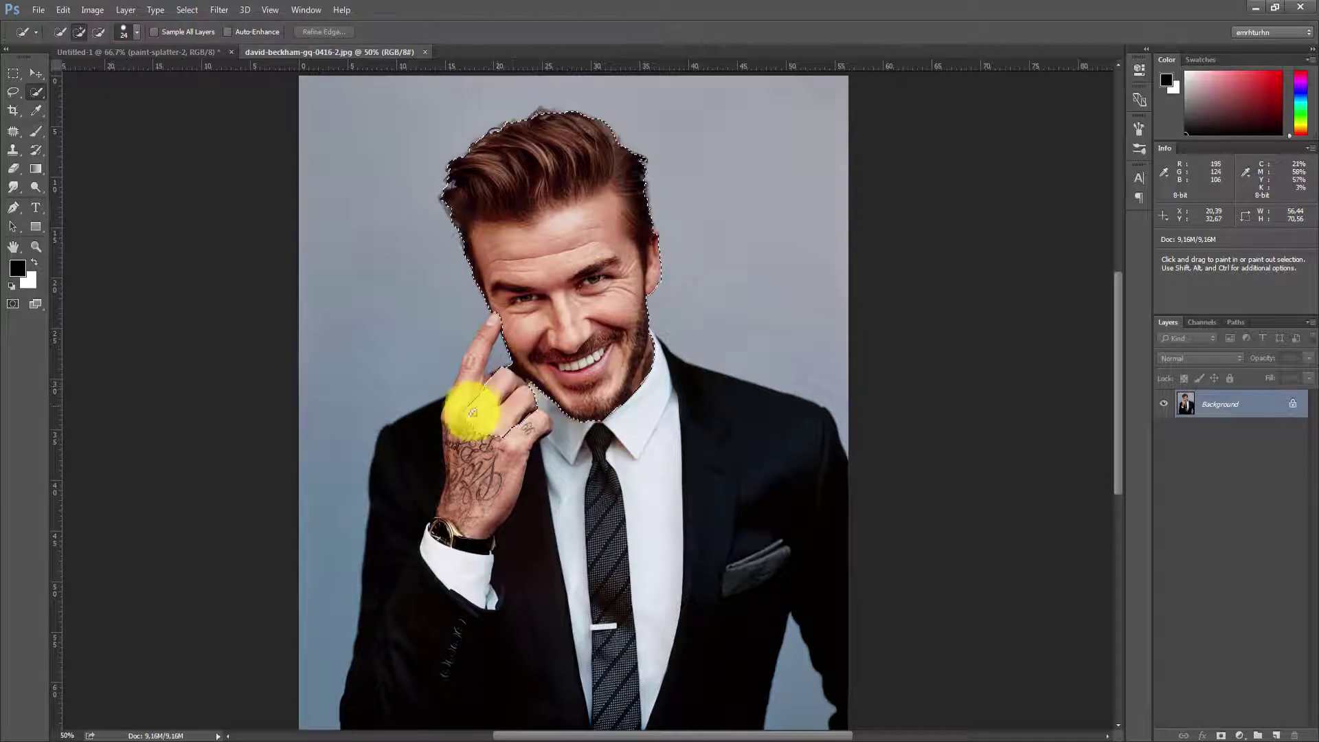
mouse_move(641, 503)
mouse_down()
mouse_move(699, 391)
mouse_move(784, 453)
mouse_move(757, 560)
mouse_move(588, 590)
mouse_up()
key(ctrl+minus)
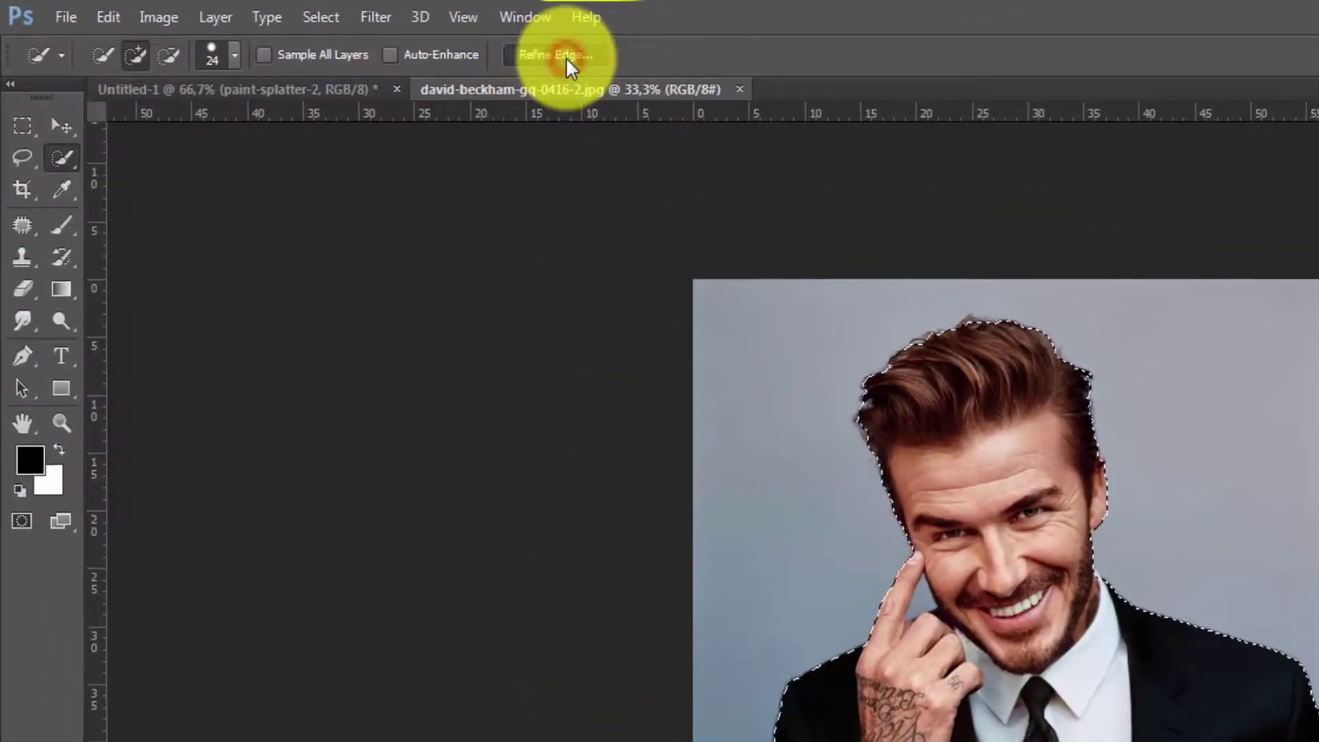
Refine the selection edge around the hair, ear and jacket shoulder, then accept it
click(566, 56)
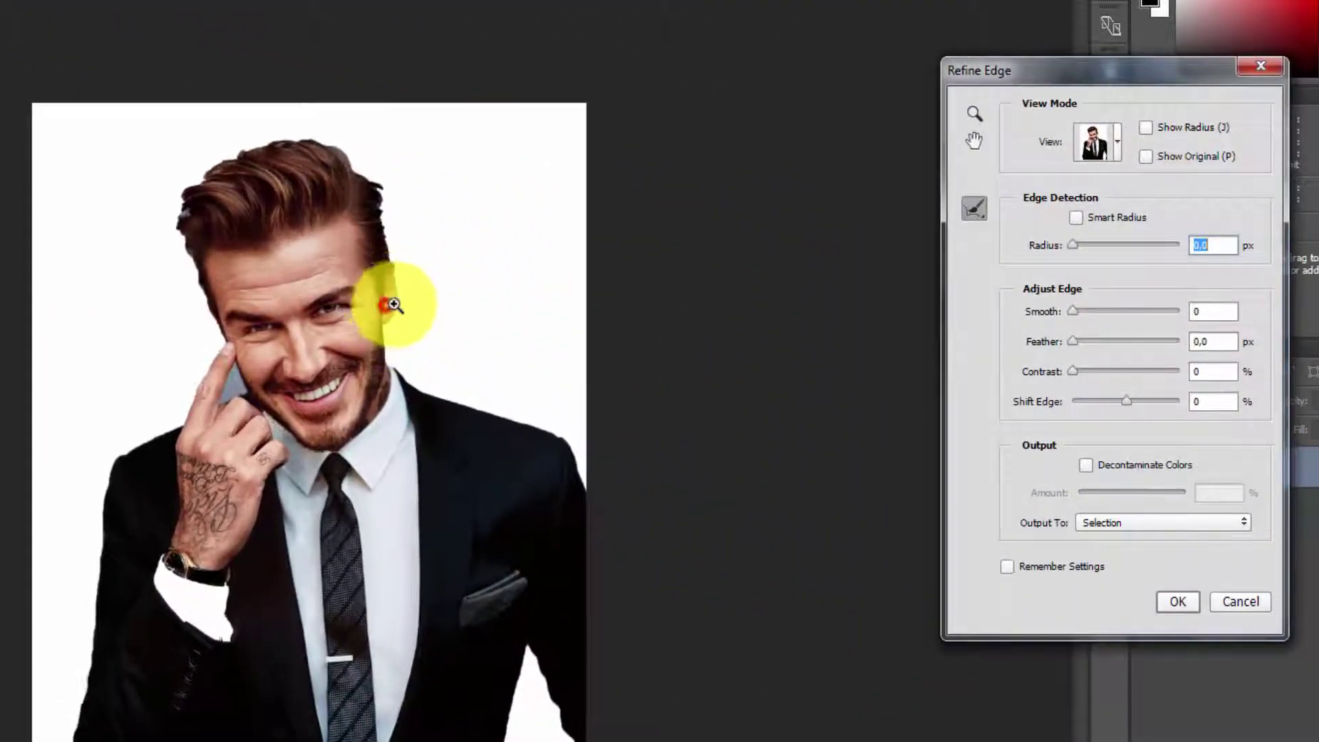
scroll(406, 330, up, 1)
mouse_move(398, 329)
mouse_down()
mouse_move(403, 270)
mouse_move(389, 234)
mouse_up()
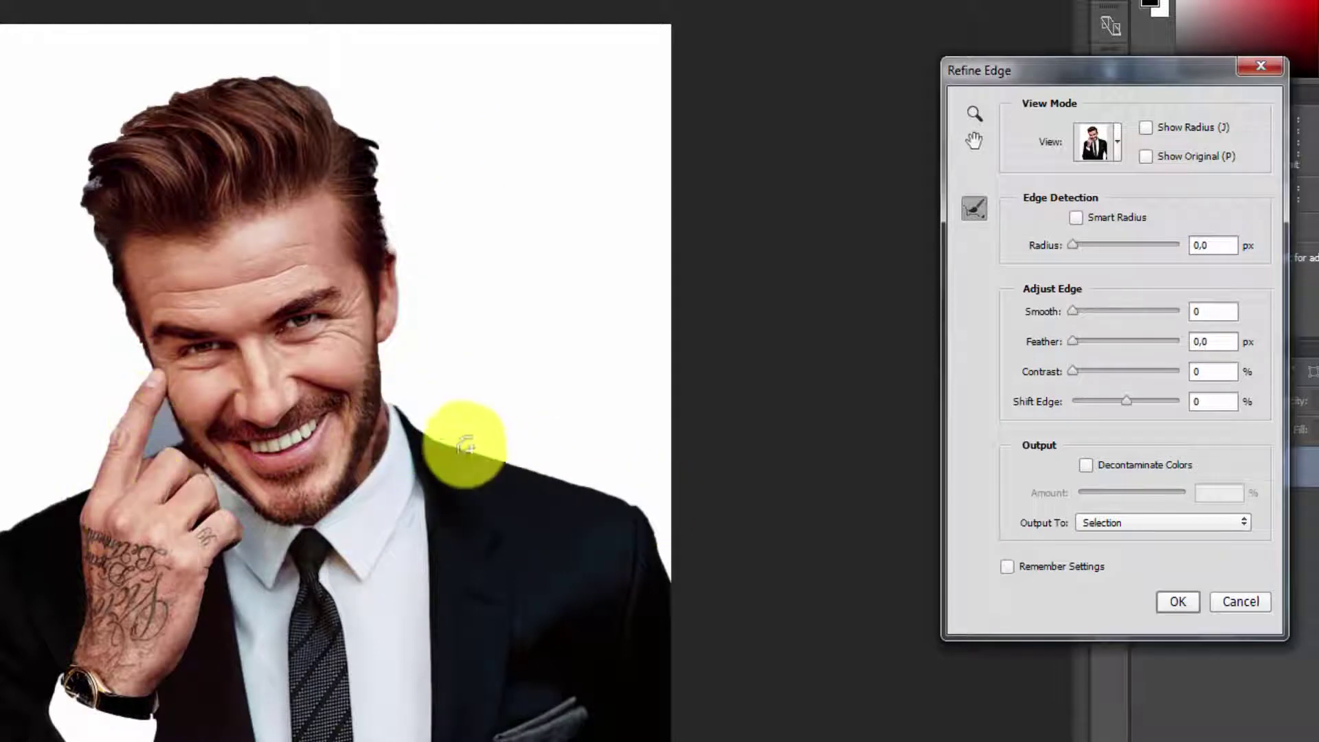
drag(383, 385, 631, 515)
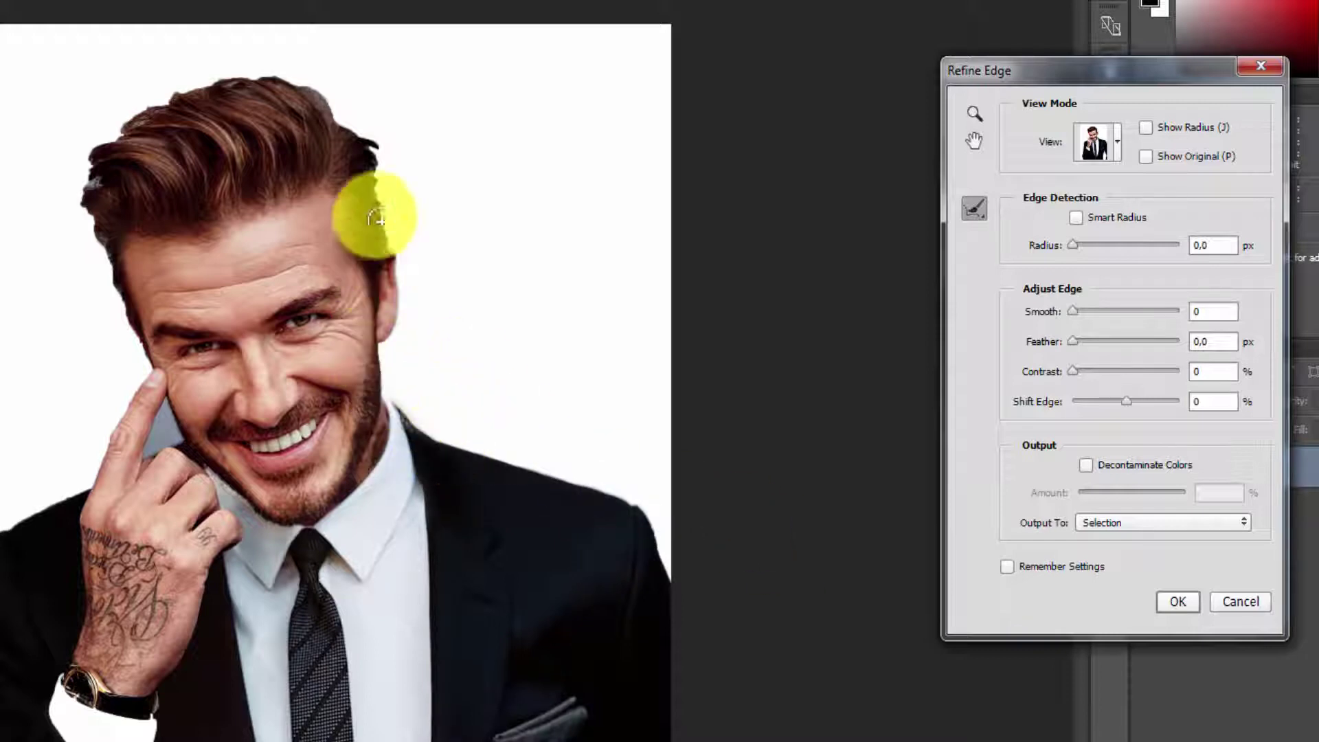
drag(361, 135, 167, 118)
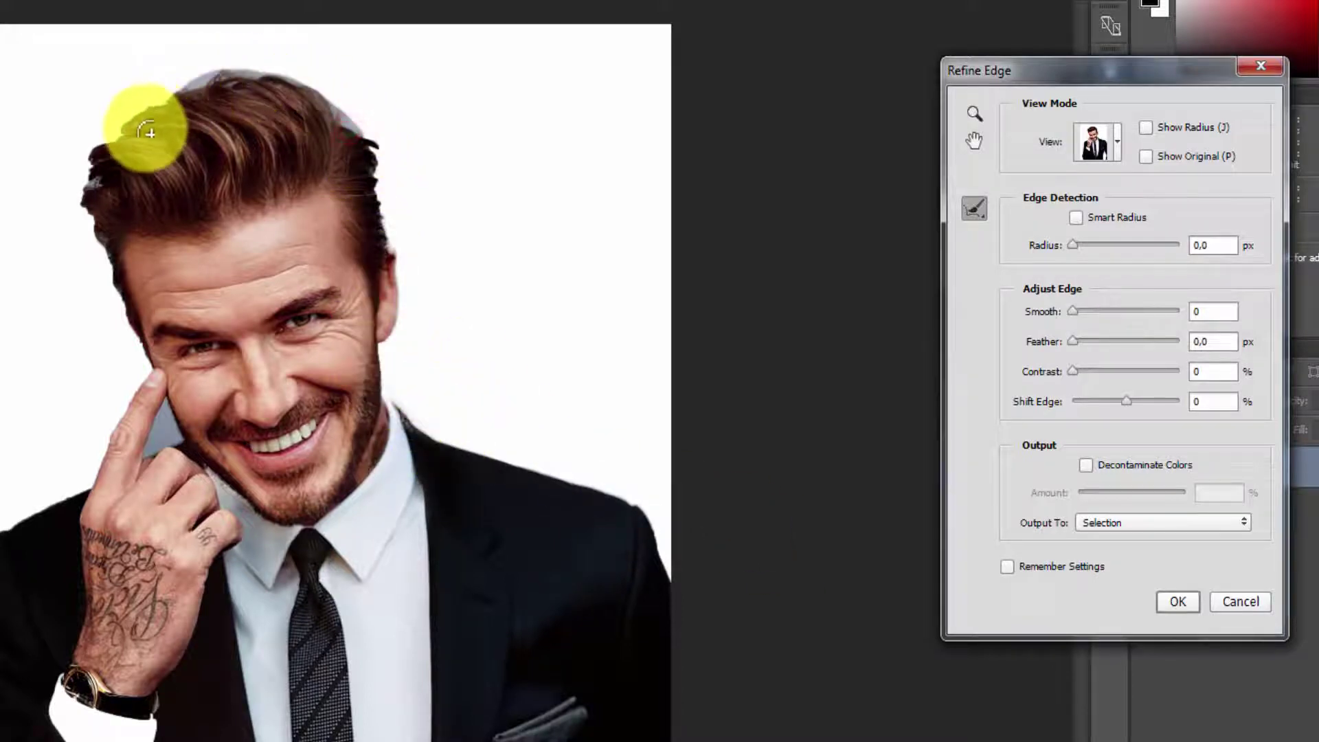
drag(146, 131, 103, 197)
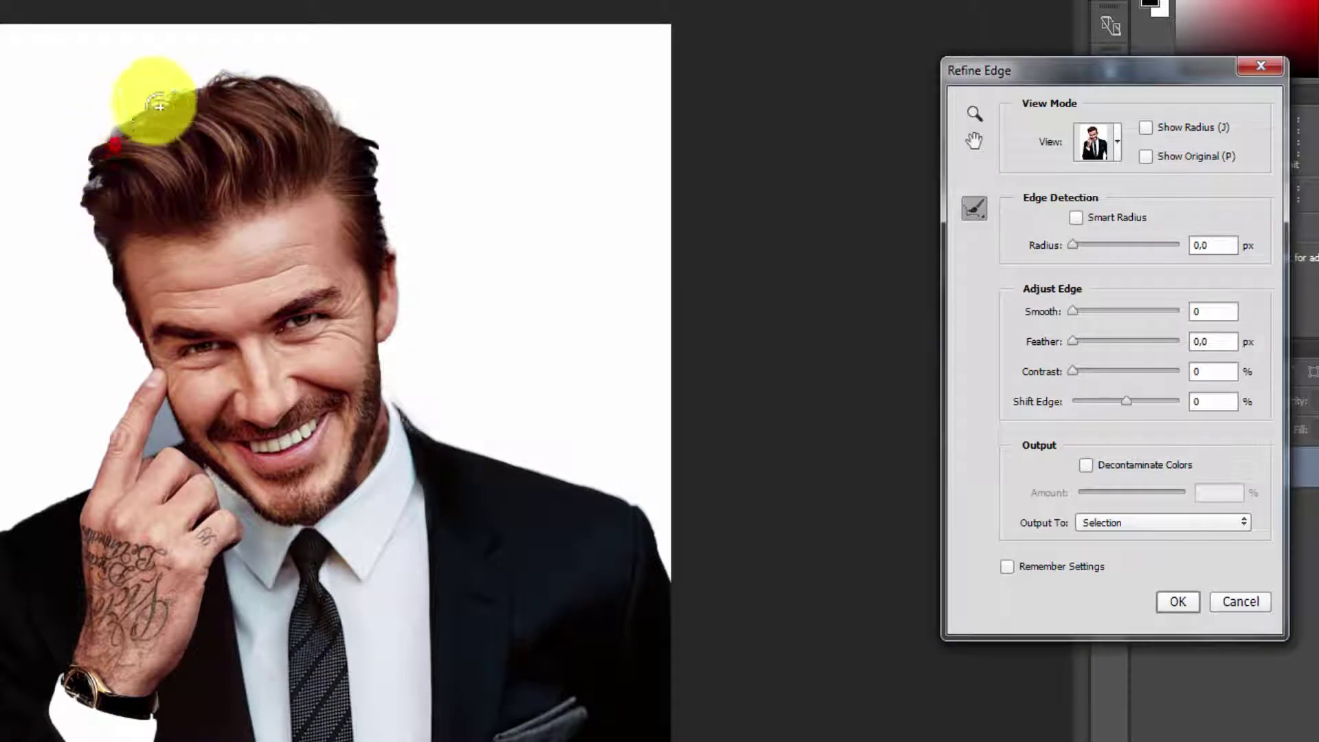
drag(158, 106, 108, 241)
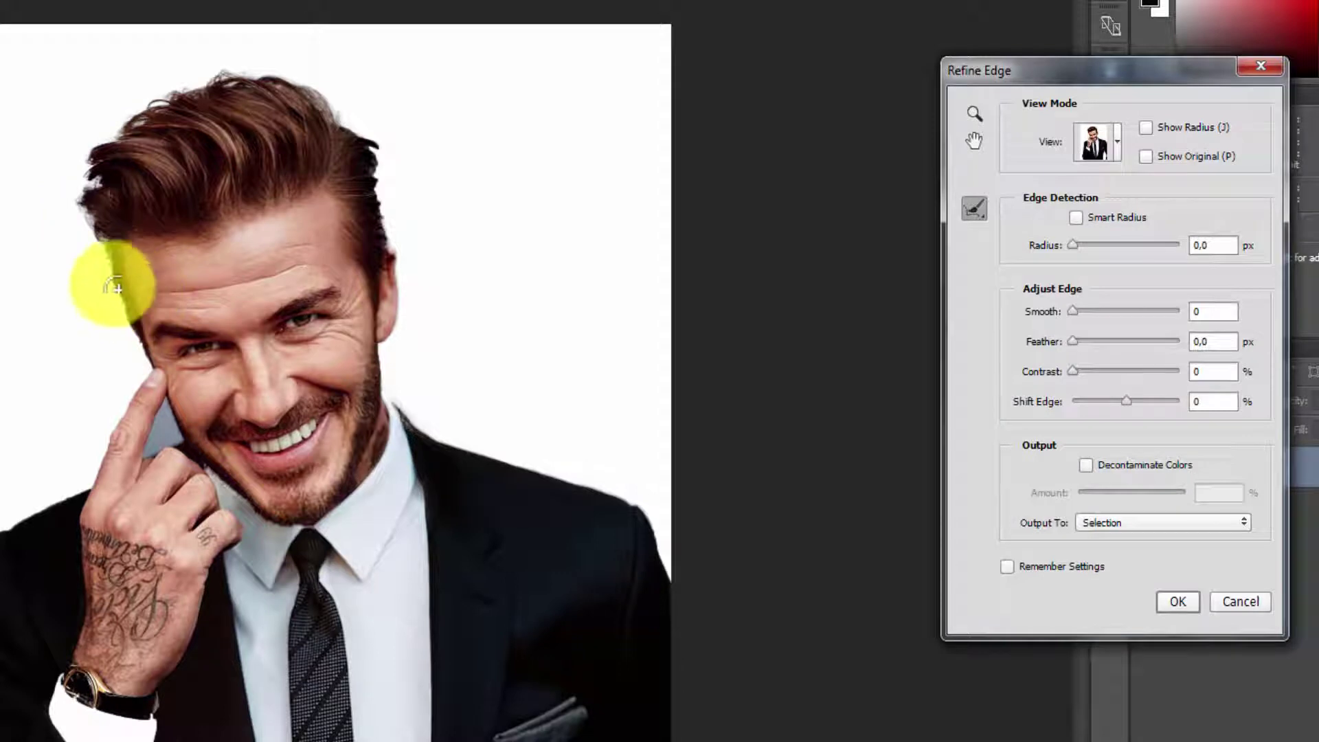
drag(110, 268, 109, 280)
drag(367, 157, 326, 109)
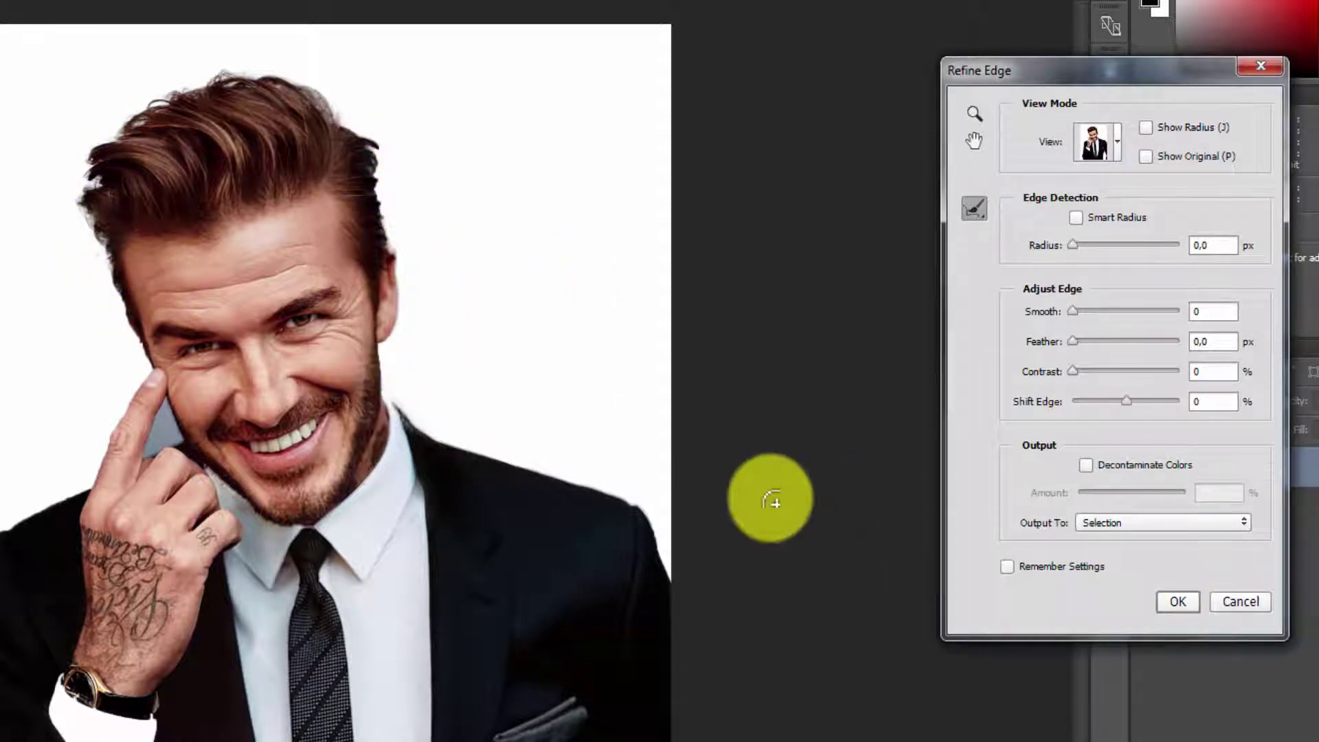
key(ctrl+minus)
key(ctrl+plus)
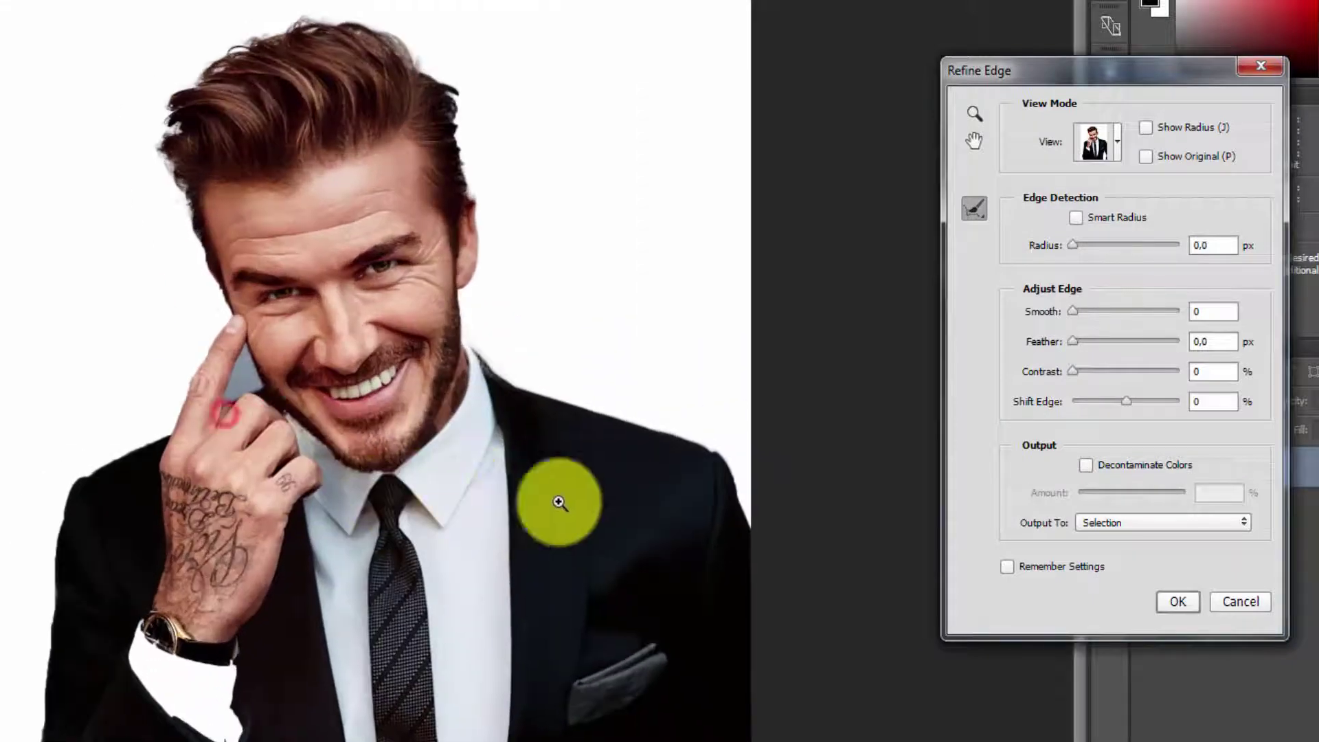
click(1172, 599)
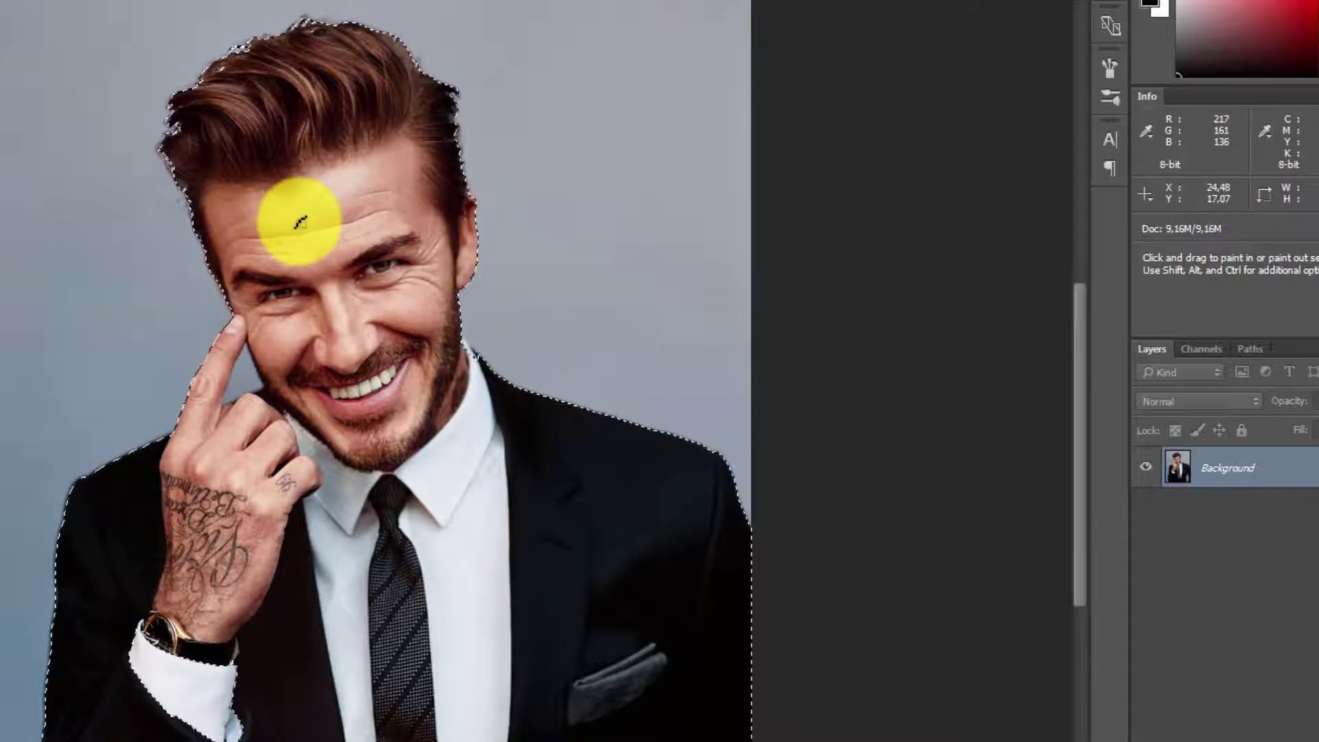
Cut the man onto Layer 1 via Layer Via Cut and hide the Background layer
right_click(350, 246)
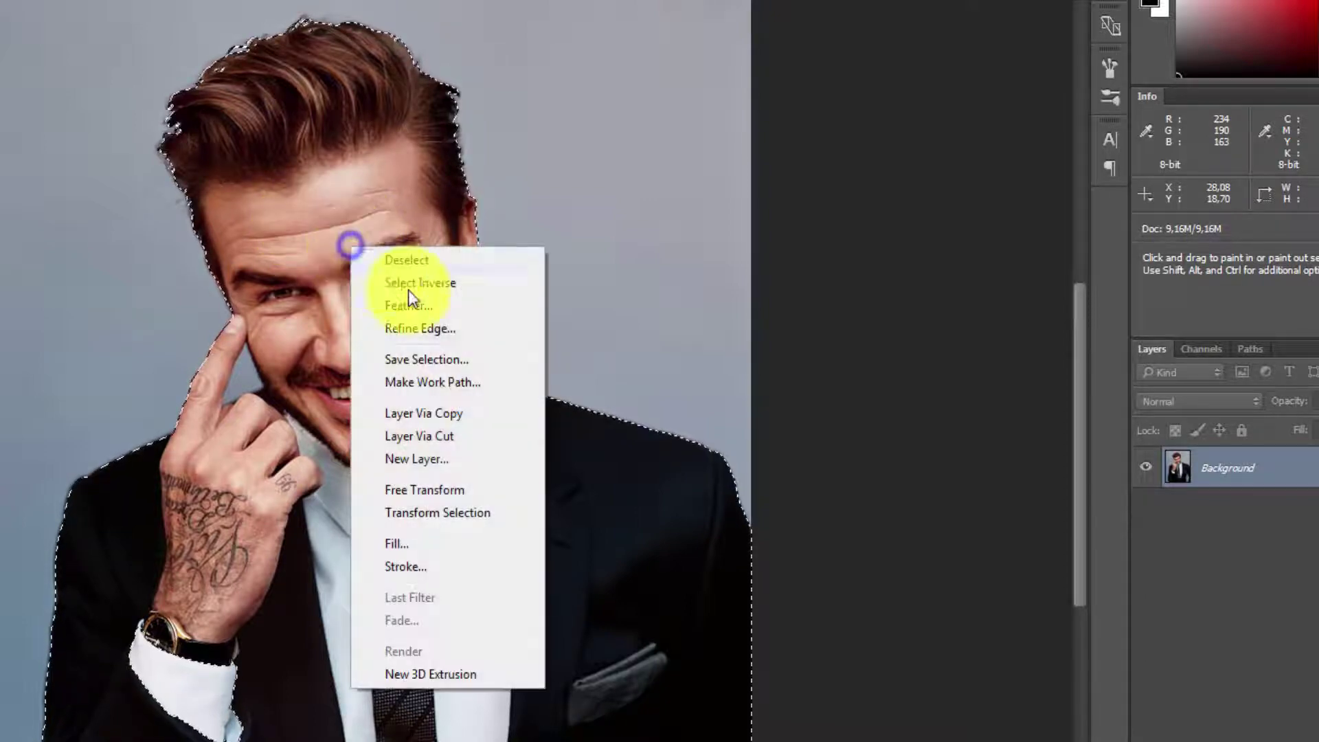
click(455, 440)
click(1147, 508)
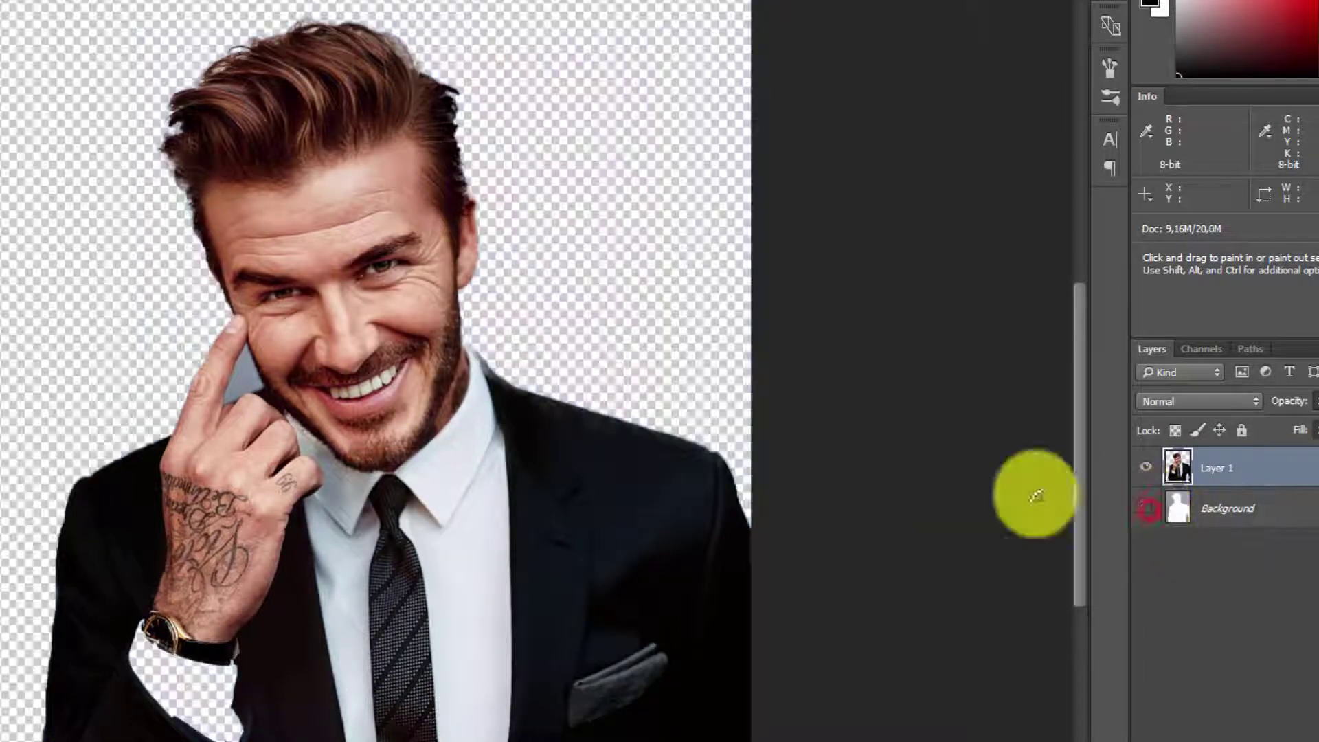
Trace the grey gap between finger and cheek with the Pen tool and delete it
key(v)
drag(240, 368, 282, 389)
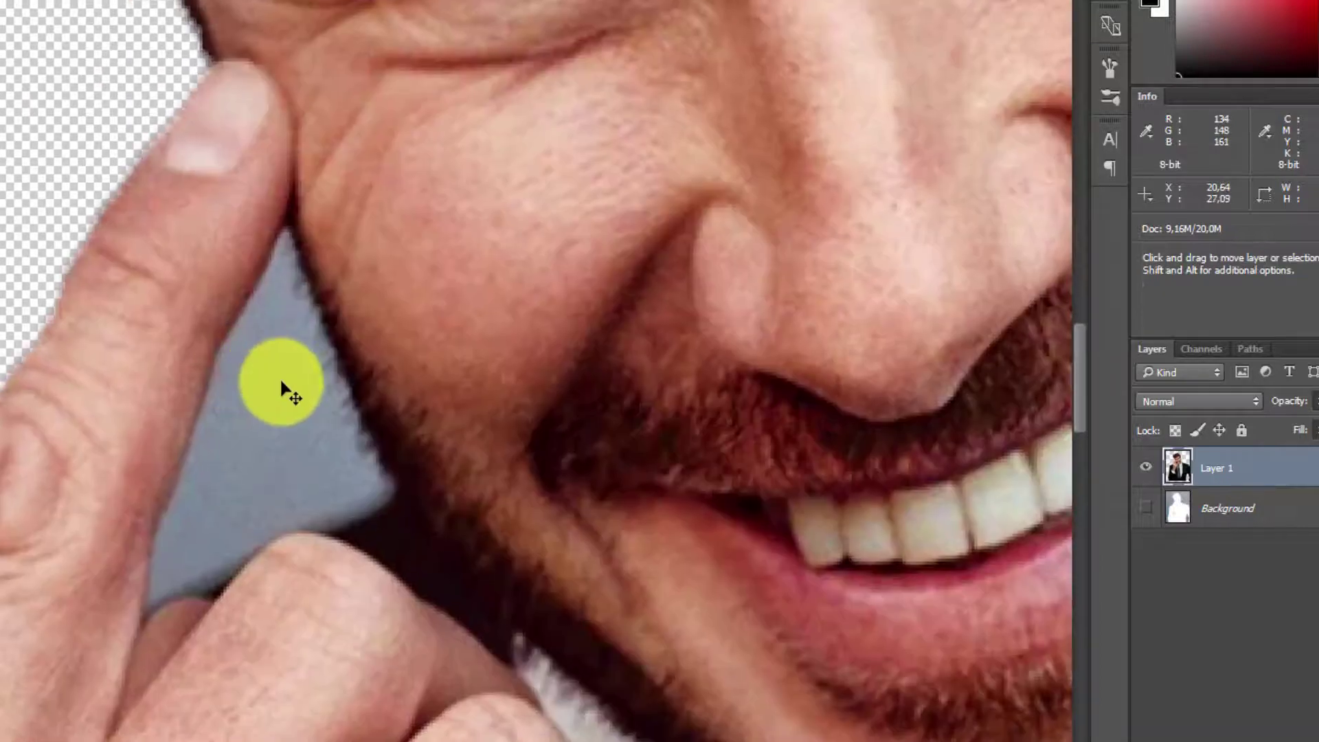
key(p)
click(289, 226)
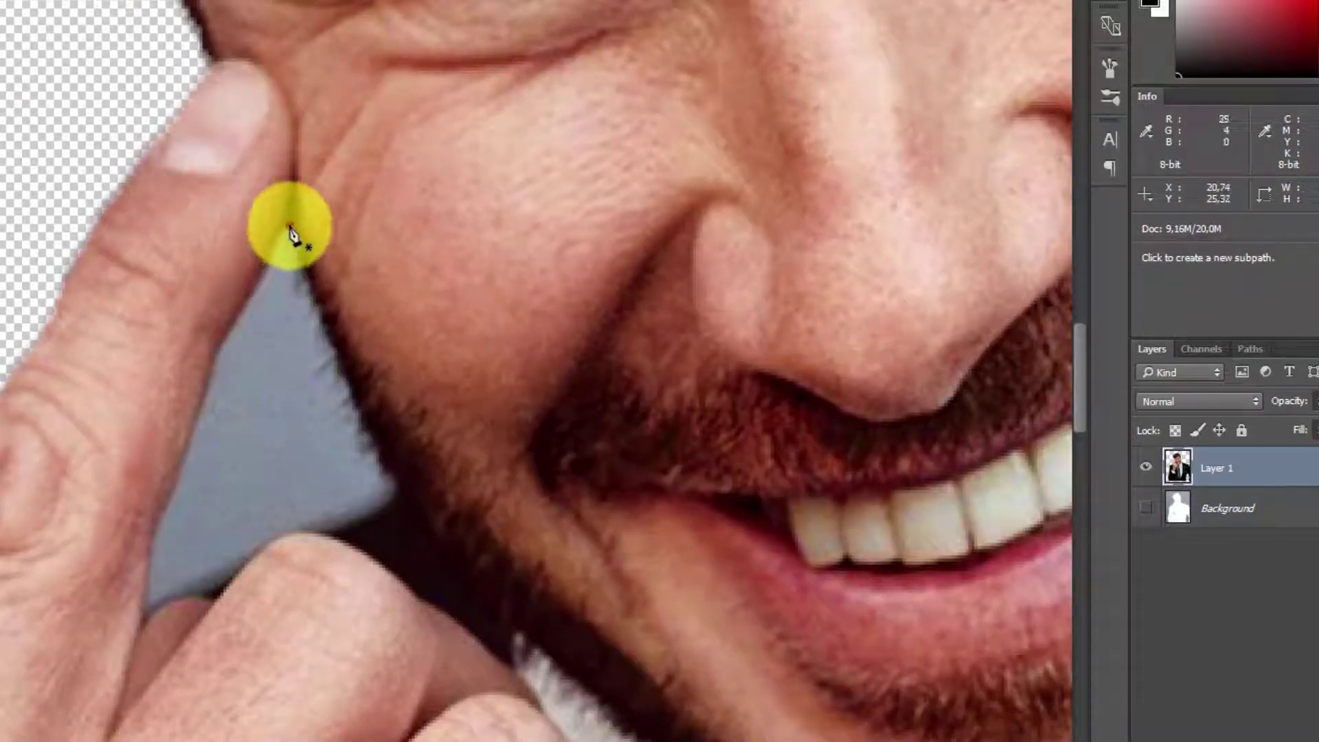
click(397, 492)
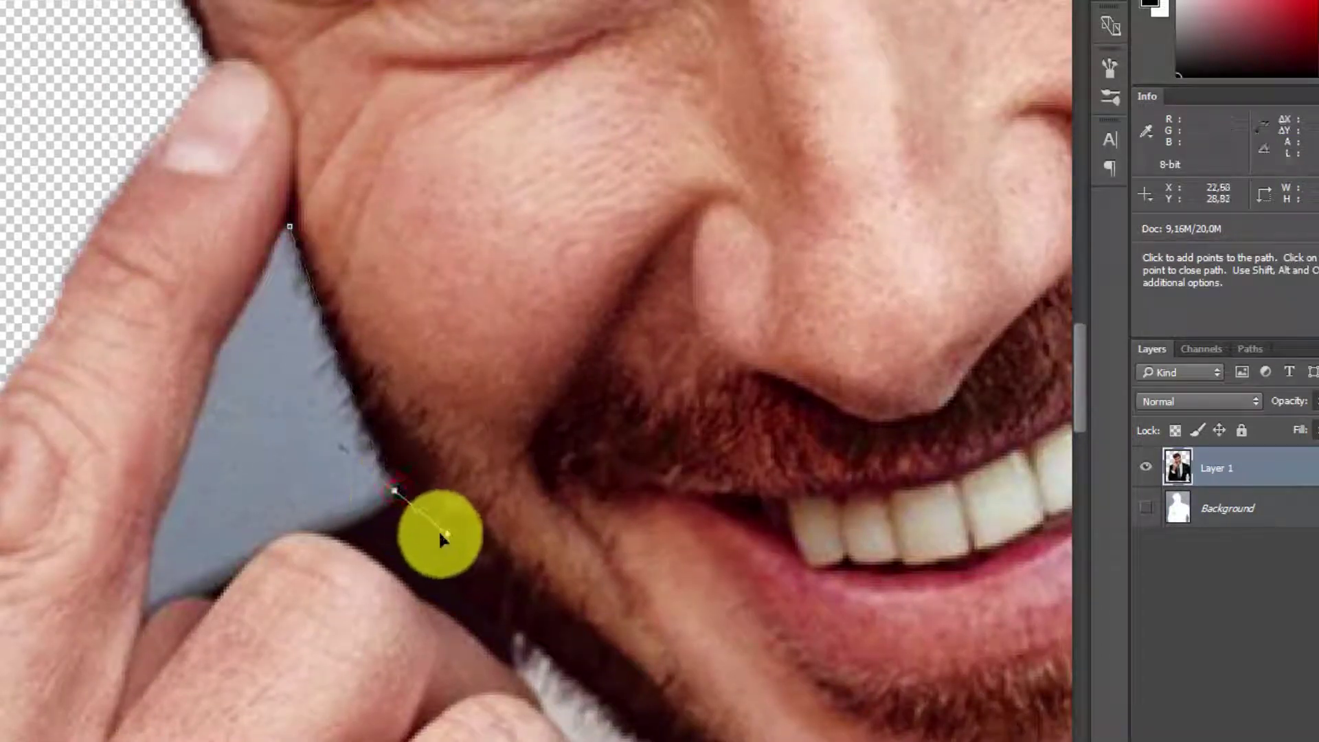
alt+click(394, 490)
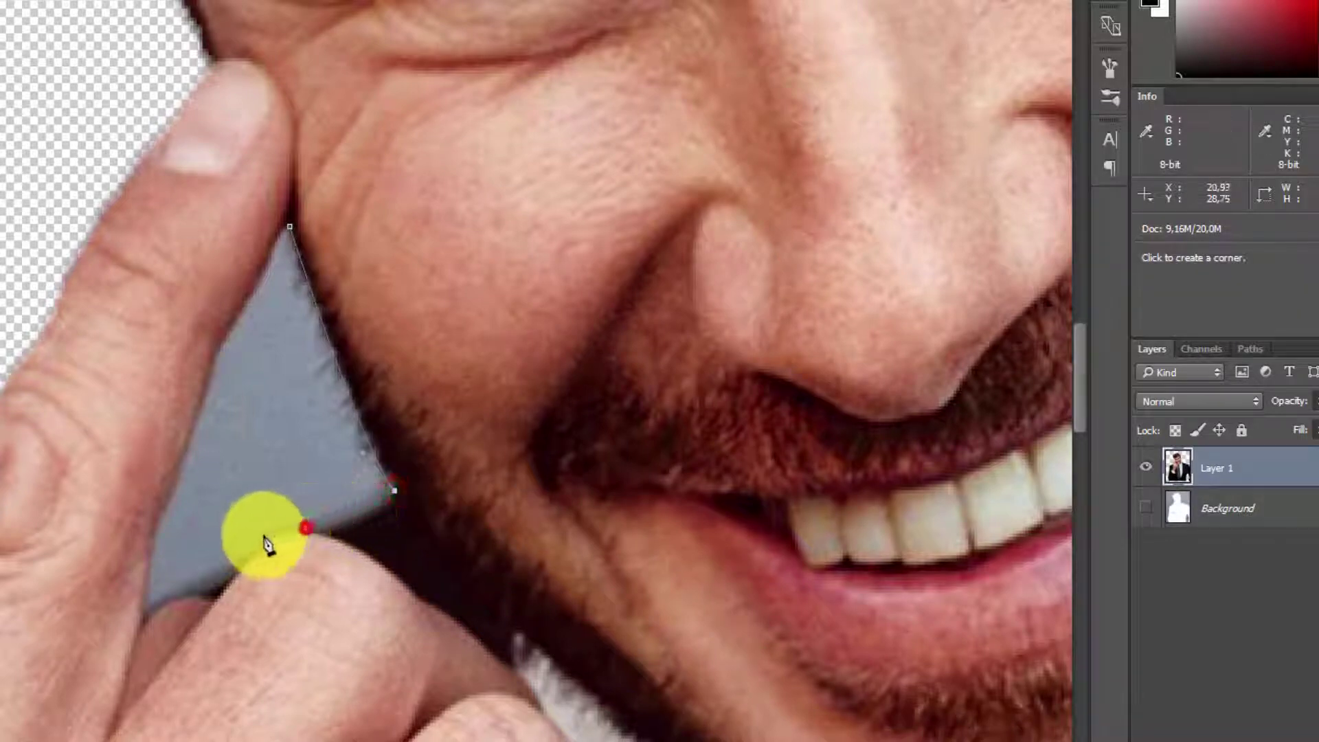
drag(202, 589, 138, 610)
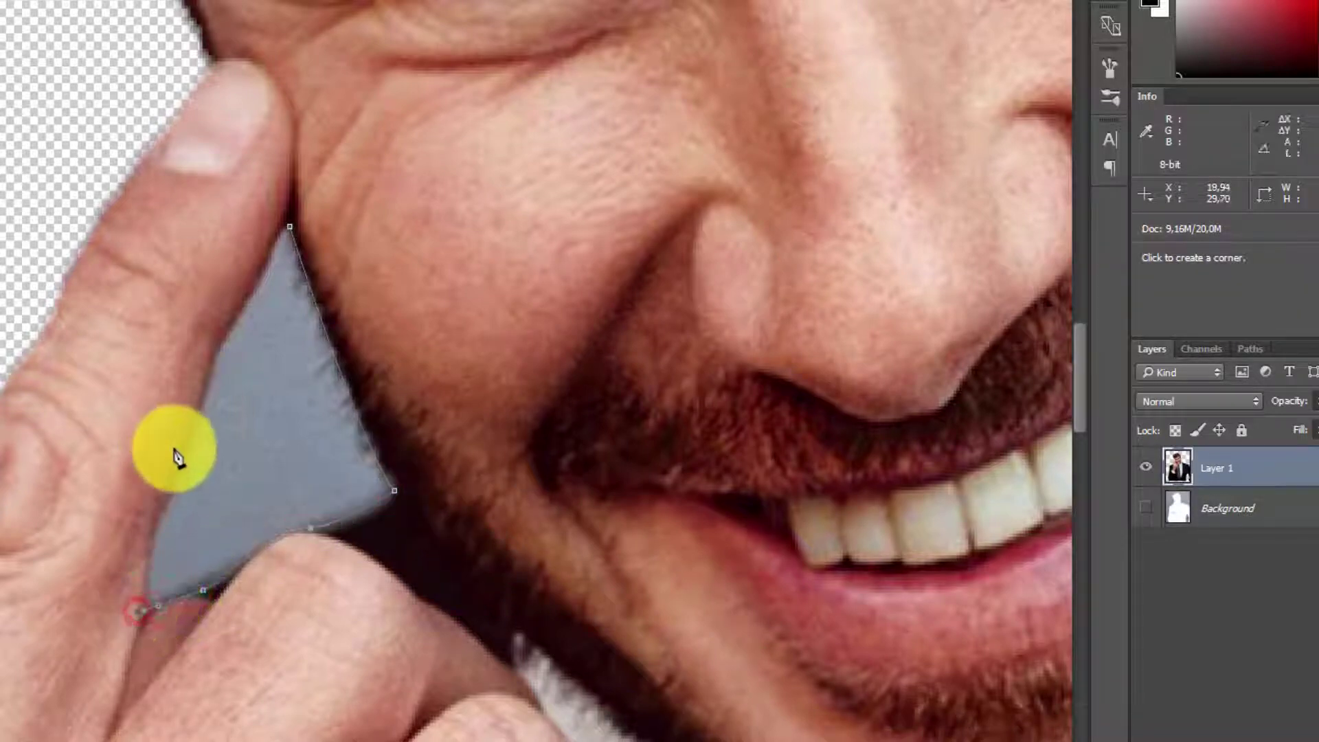
click(184, 444)
drag(235, 315, 262, 271)
click(279, 236)
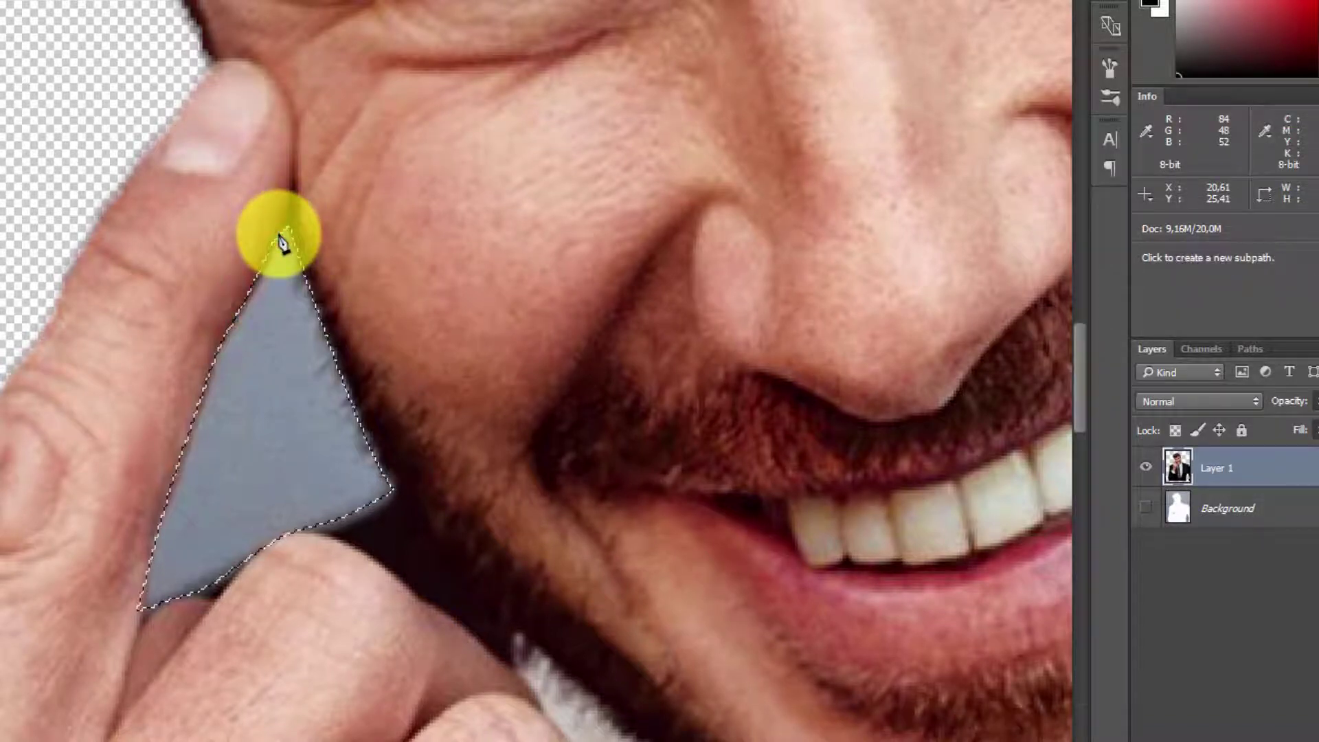
key(Delete)
Drag the cut-out man layer into the Untitled-1 splatter document
key(ctrl+minus)
key(ctrl+minus)
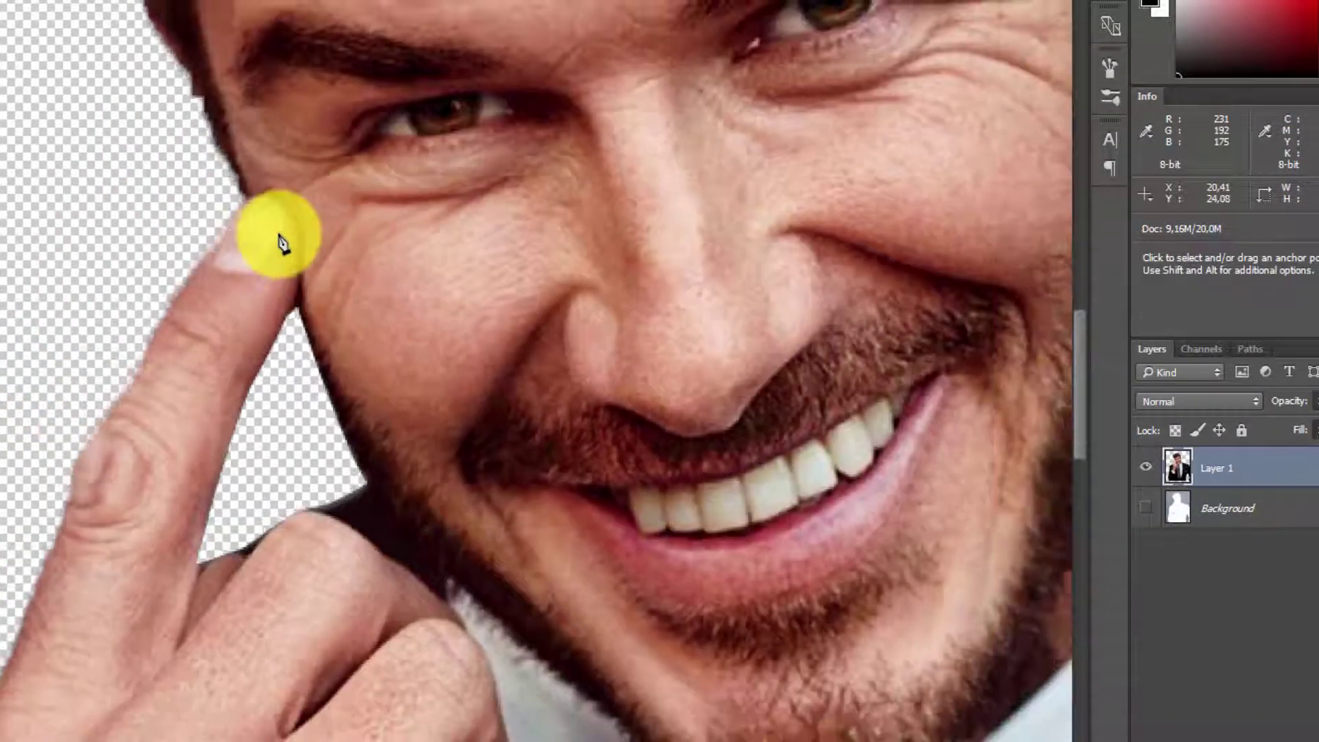
key(ctrl+minus)
key(ctrl+minus)
key(ctrl+minus)
key(ctrl+minus)
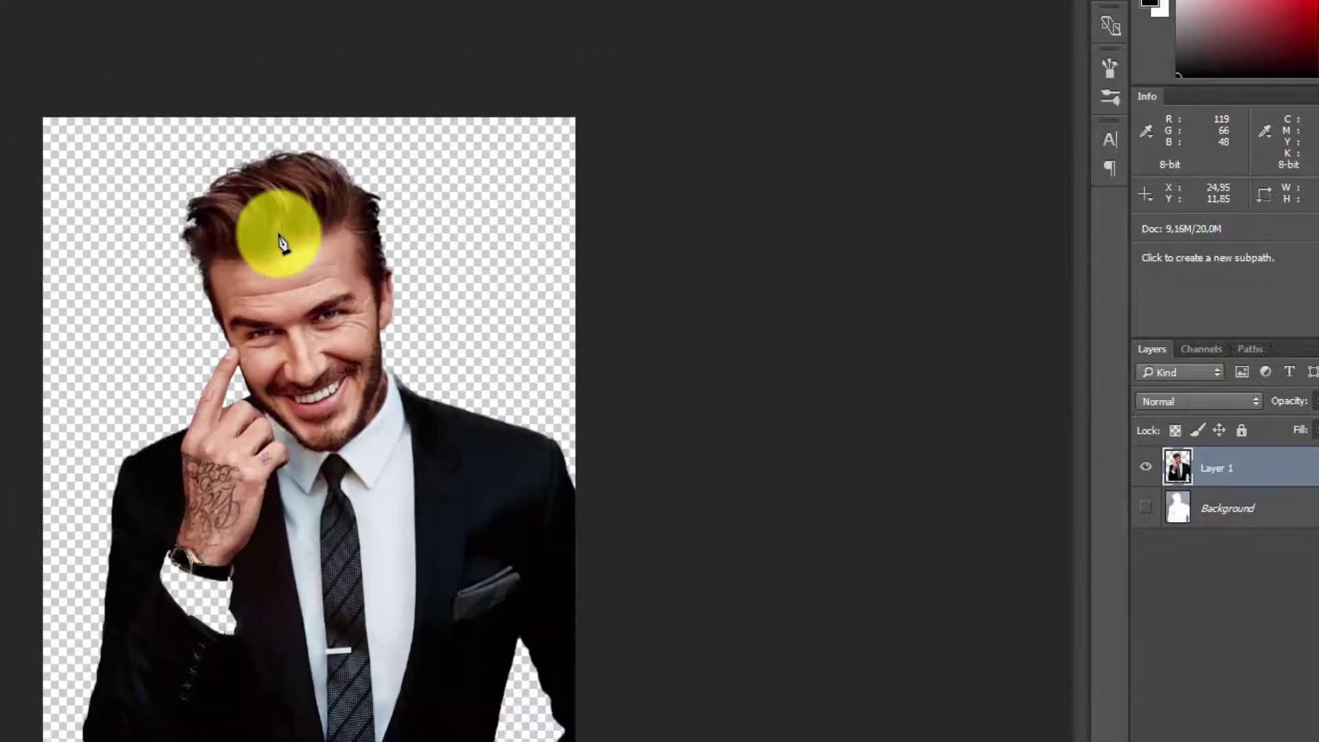
key(v)
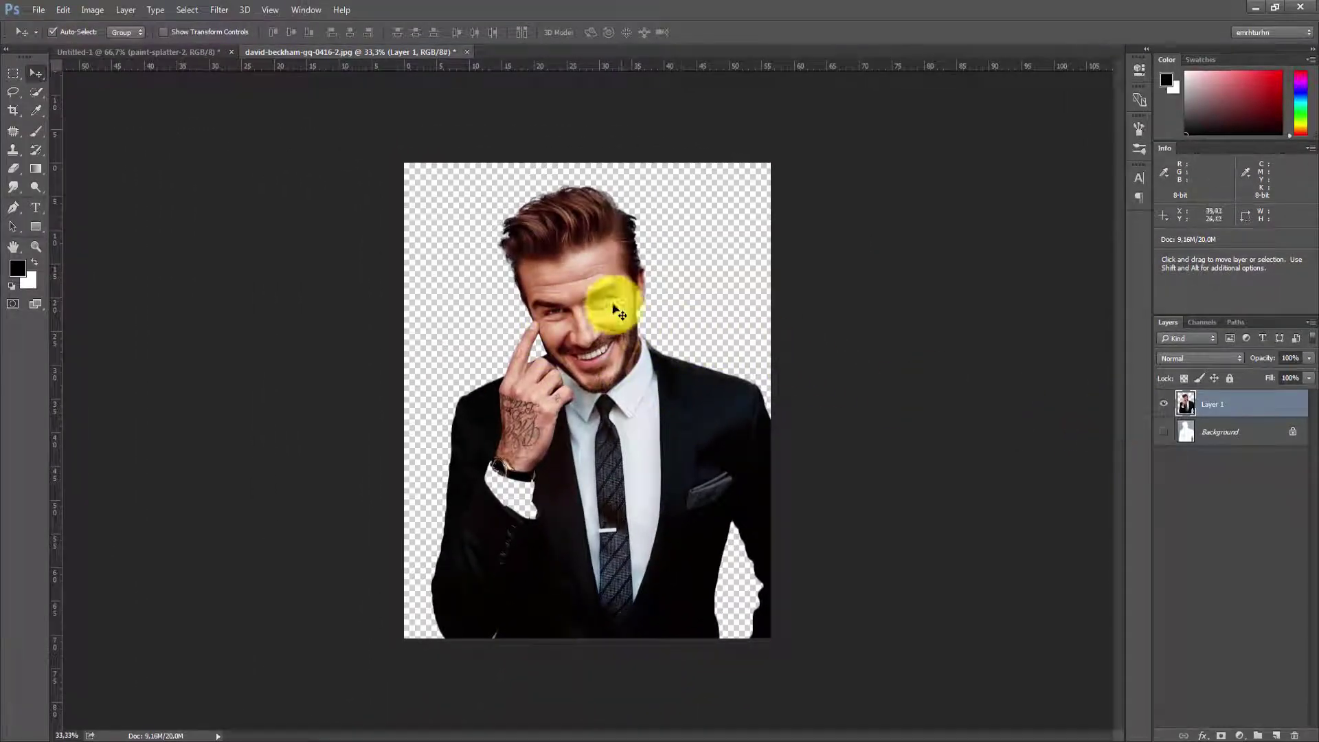
mouse_move(595, 324)
mouse_down()
mouse_move(645, 354)
mouse_move(577, 387)
mouse_up()
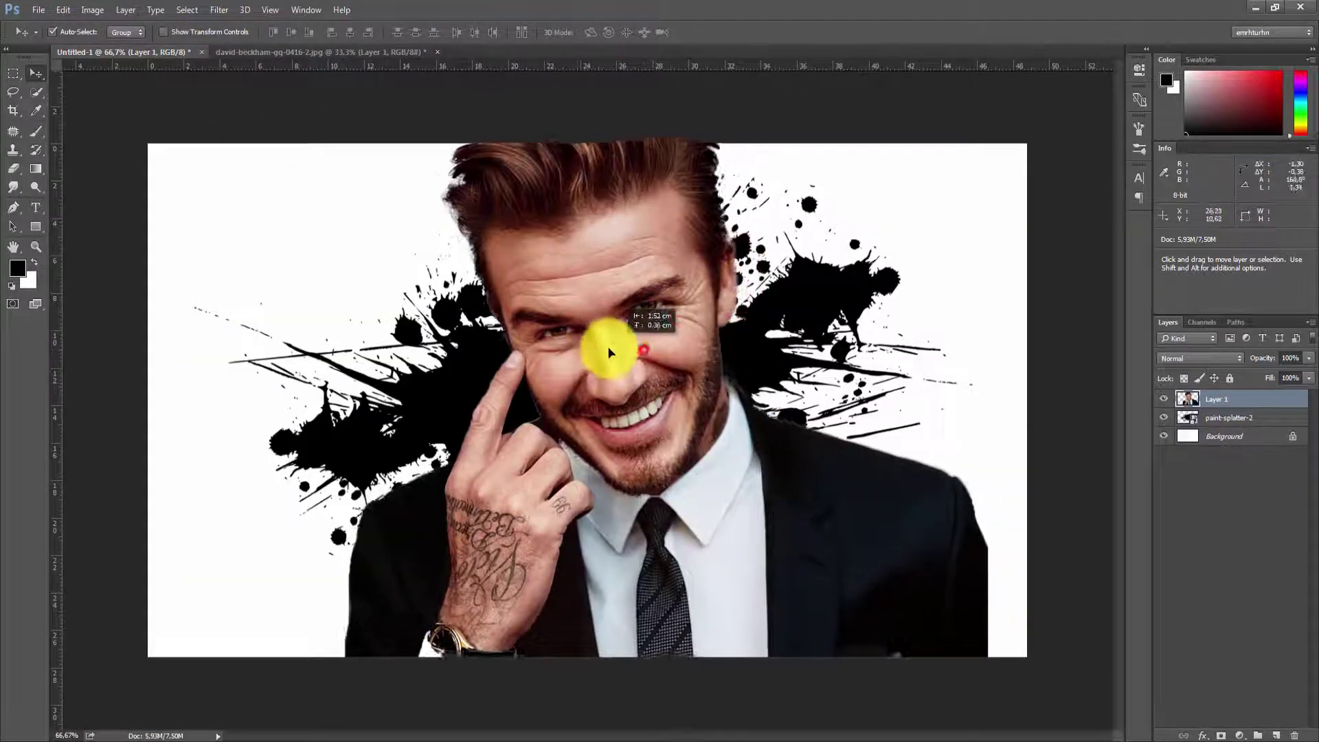
Scale the man to about 39% and move him up onto the splatter
key(ctrl+minus)
key(ctrl+t)
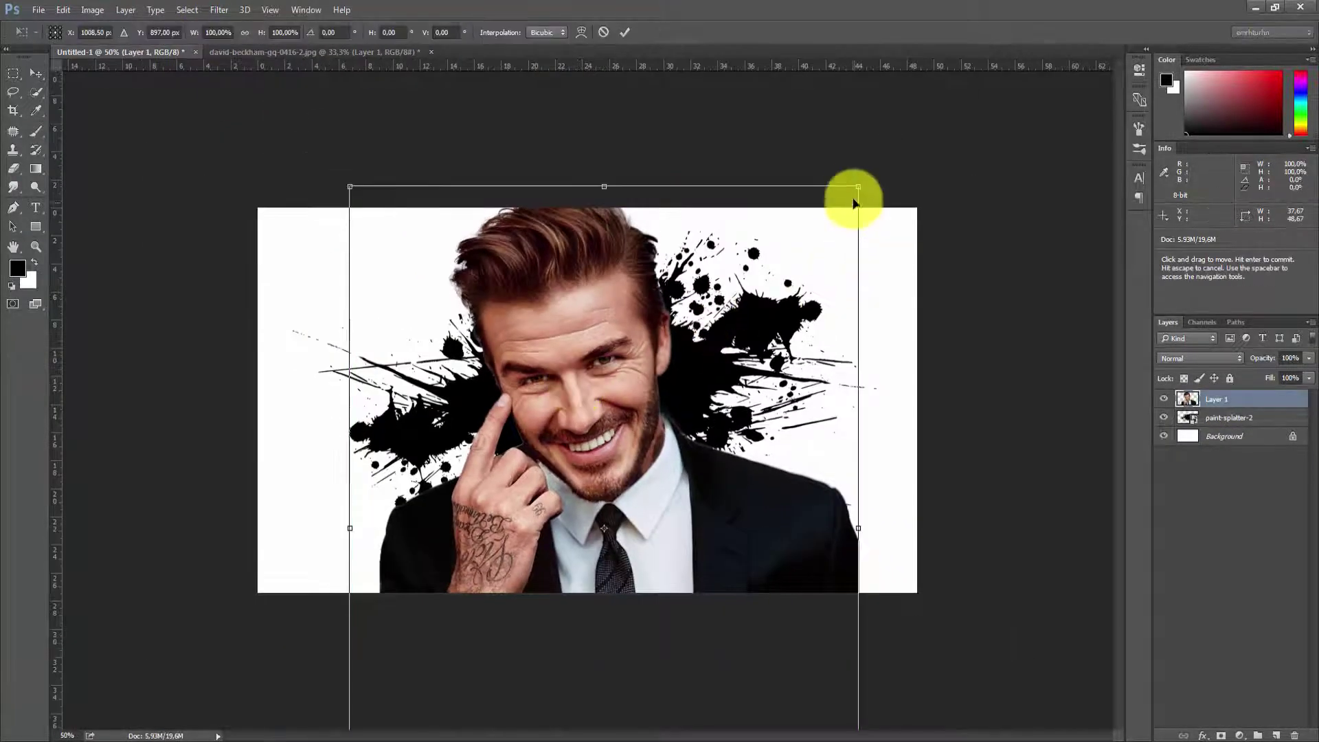
drag(859, 185, 708, 399)
mouse_move(625, 495)
mouse_down()
mouse_move(622, 361)
mouse_move(628, 382)
mouse_up()
key(Return)
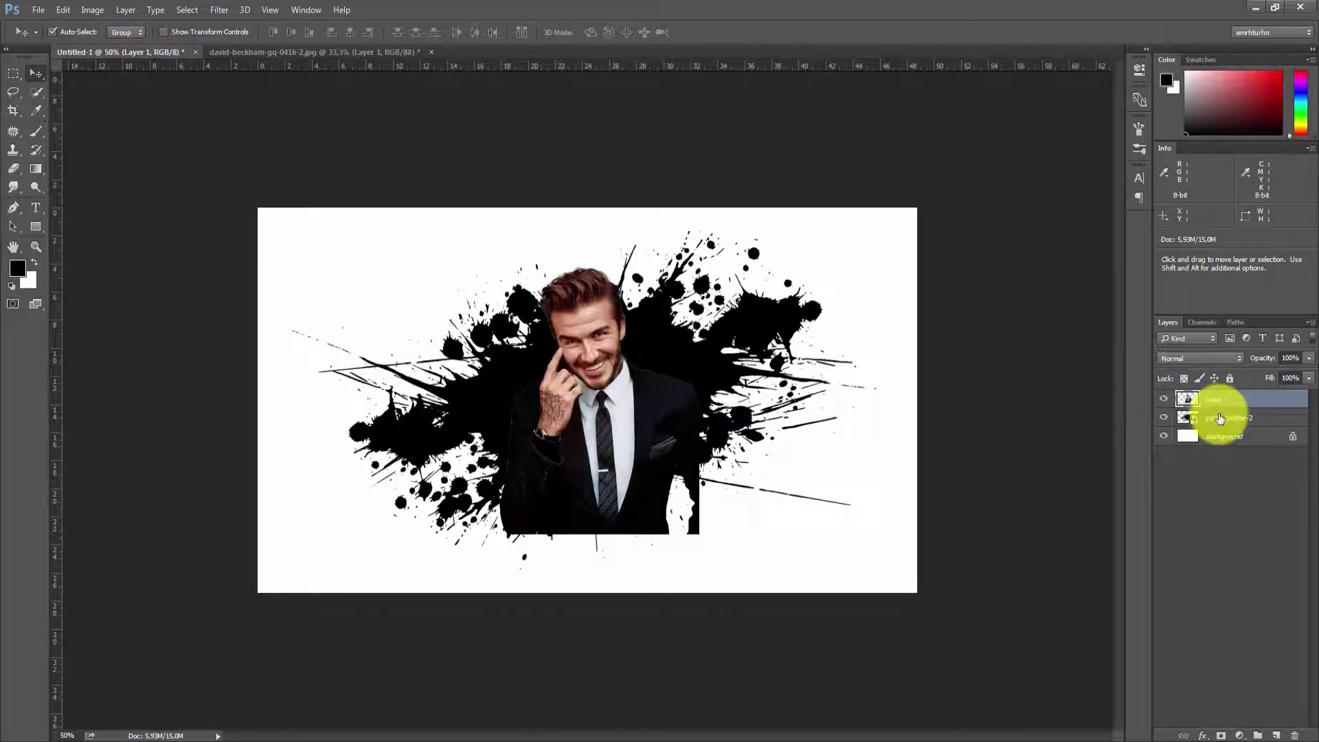
Set Layer 1 to Lighten blend mode and rasterize the paint-splatter-2 layer
click(1221, 402)
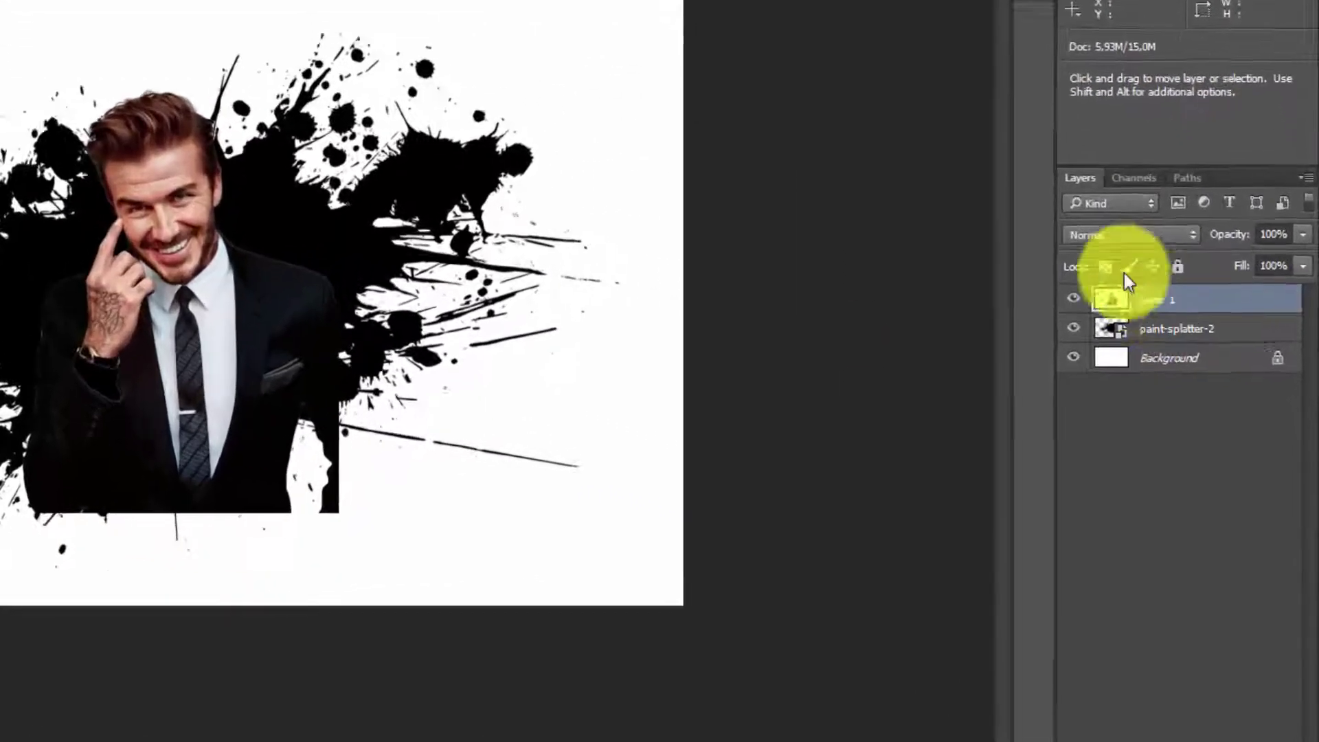
click(1197, 358)
click(1085, 365)
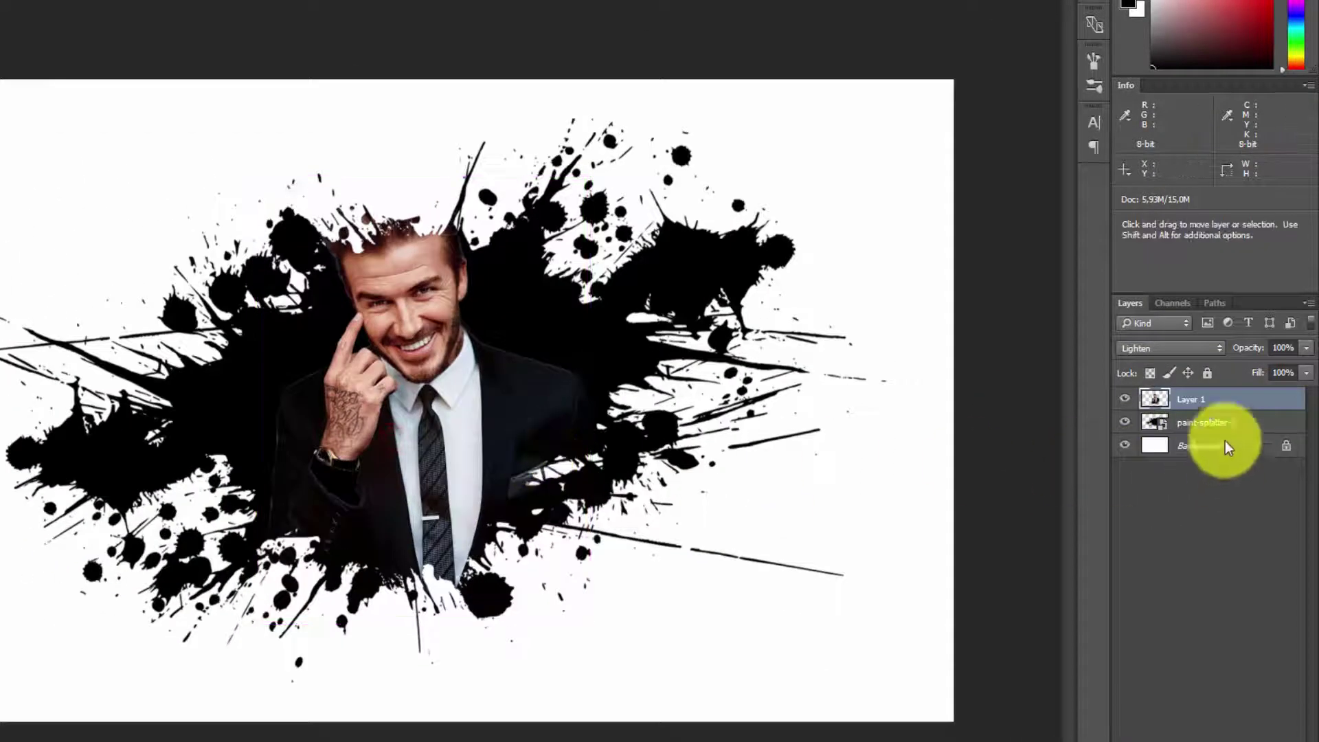
right_click(1219, 422)
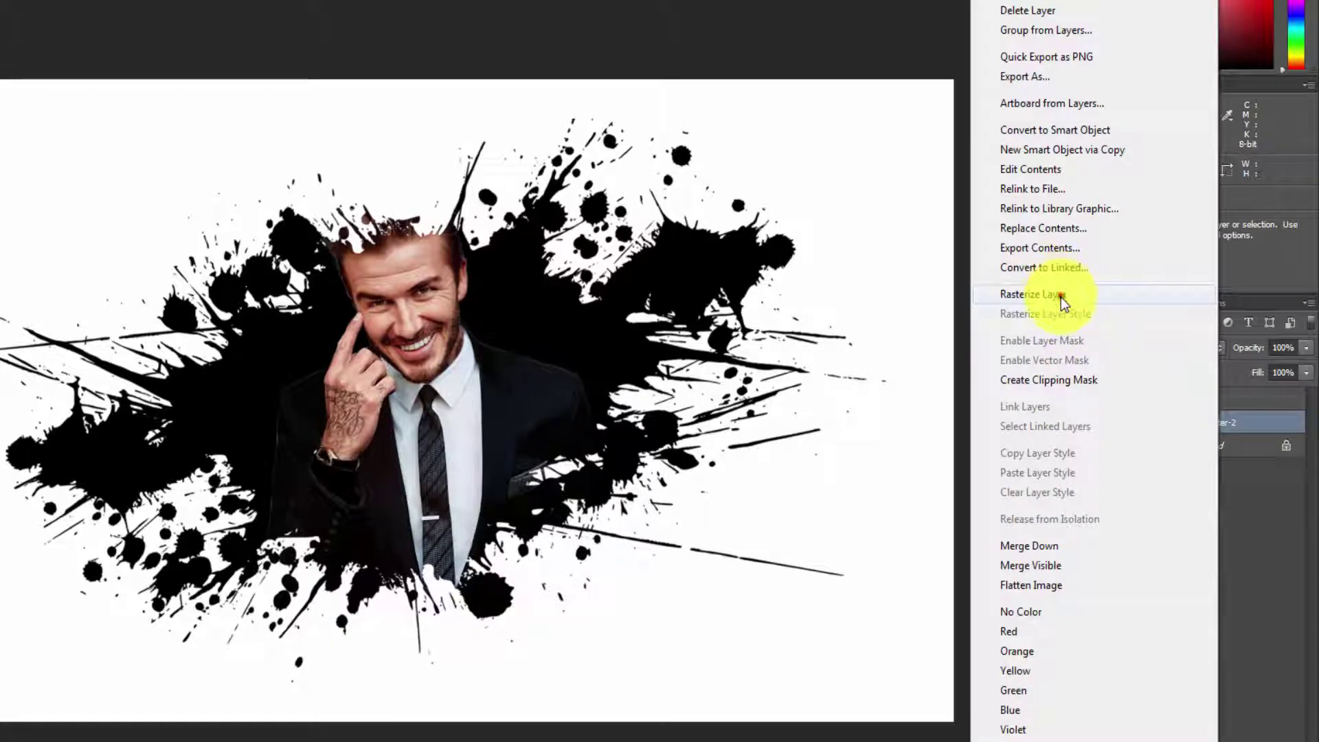
click(1062, 300)
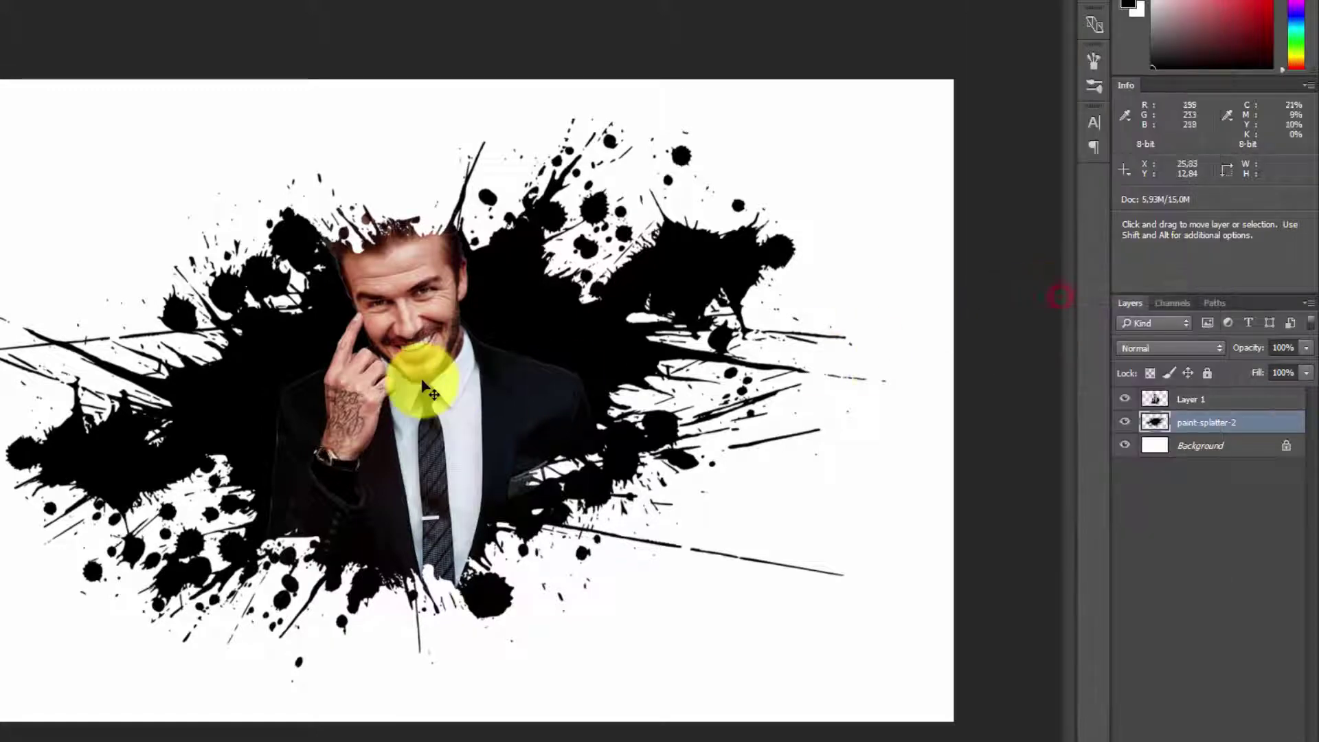
click(1195, 398)
key(alt+shift+g)
click(140, 15)
mouse_move(172, 70)
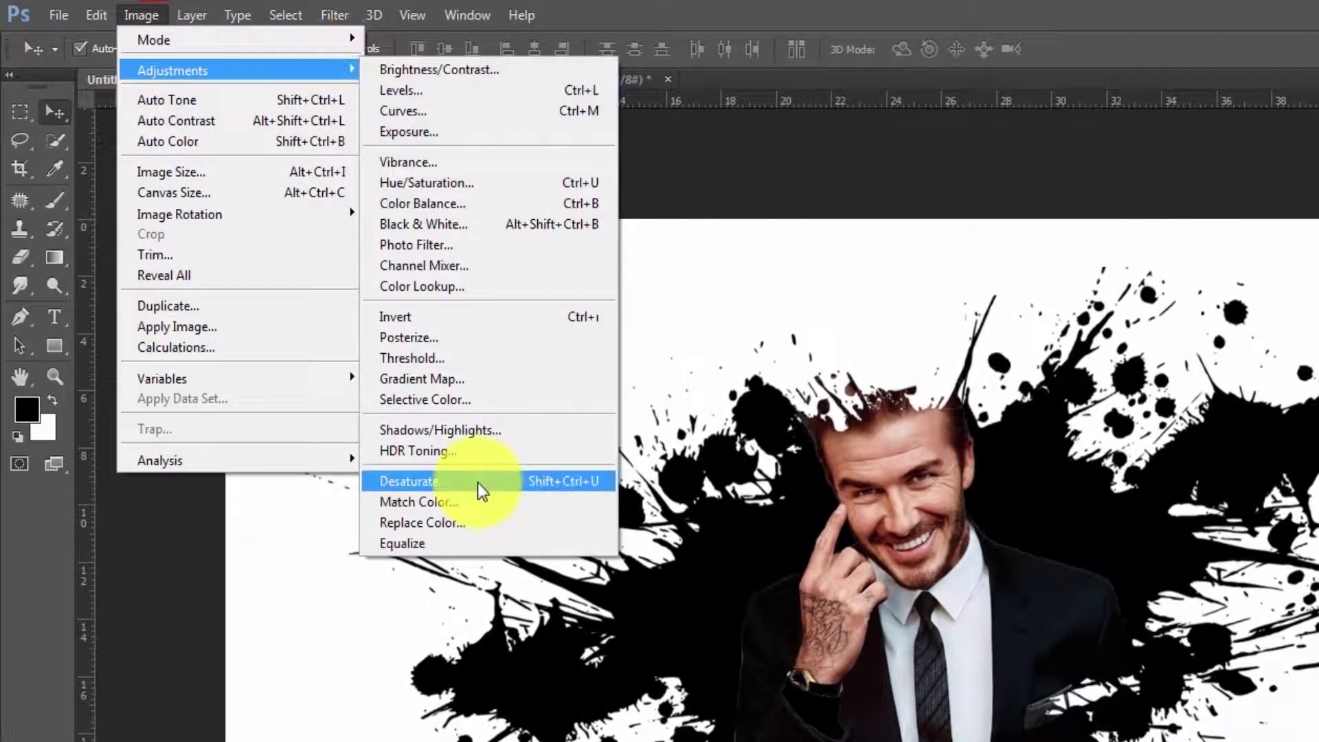
Make the man black and white and nudge him slightly left to centre him
click(477, 482)
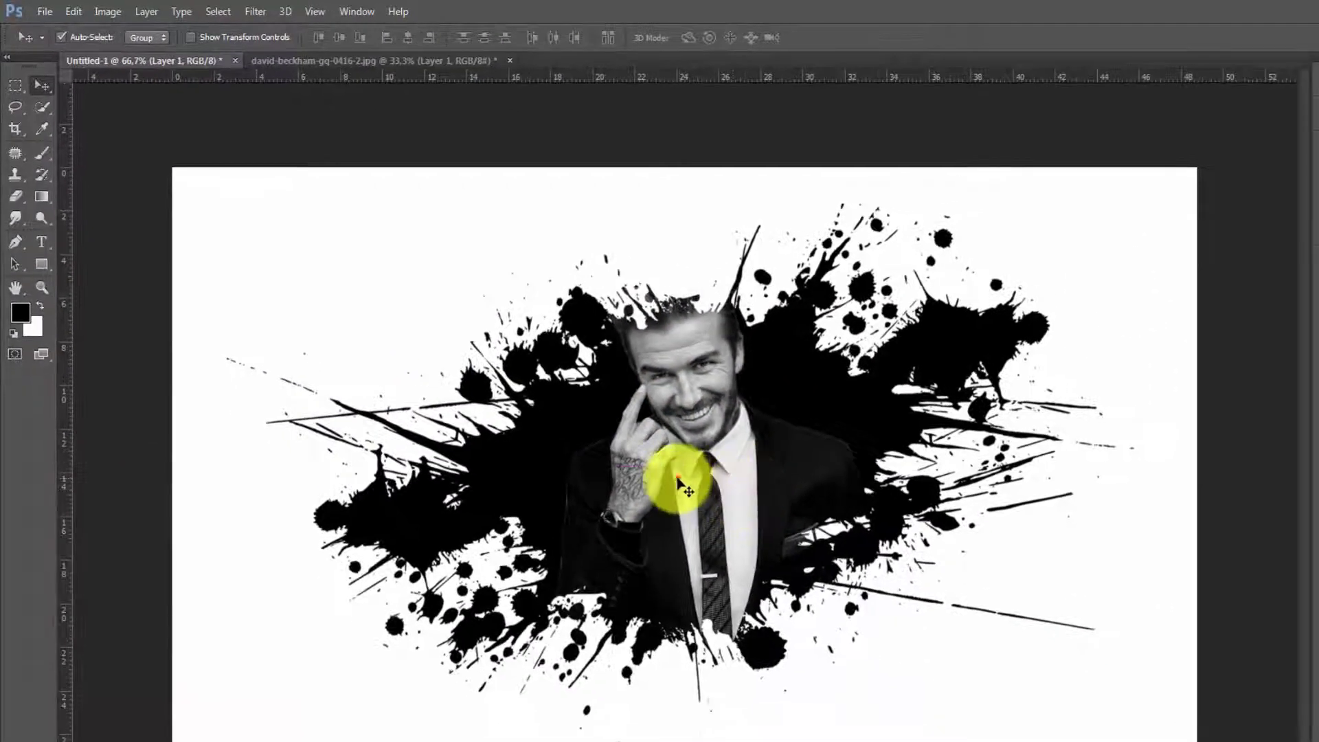
drag(683, 481, 674, 485)
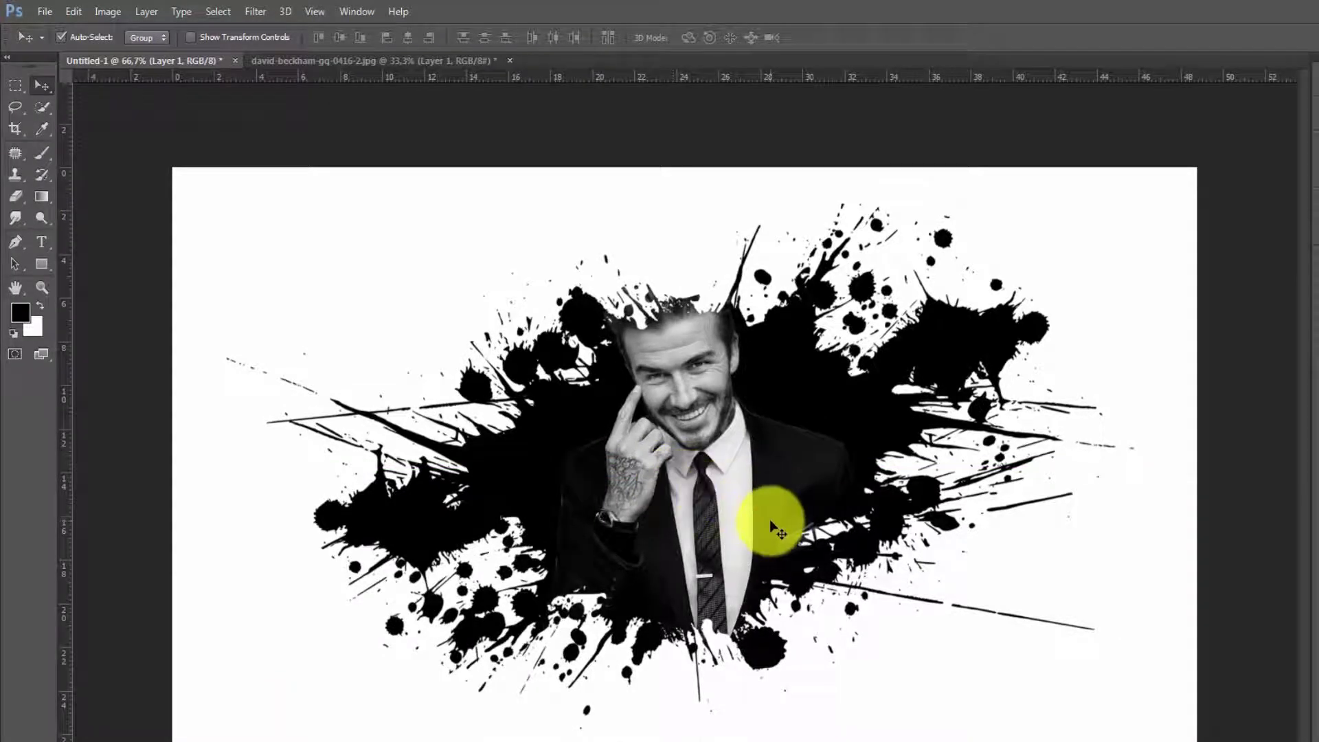
key(ctrl+minus)
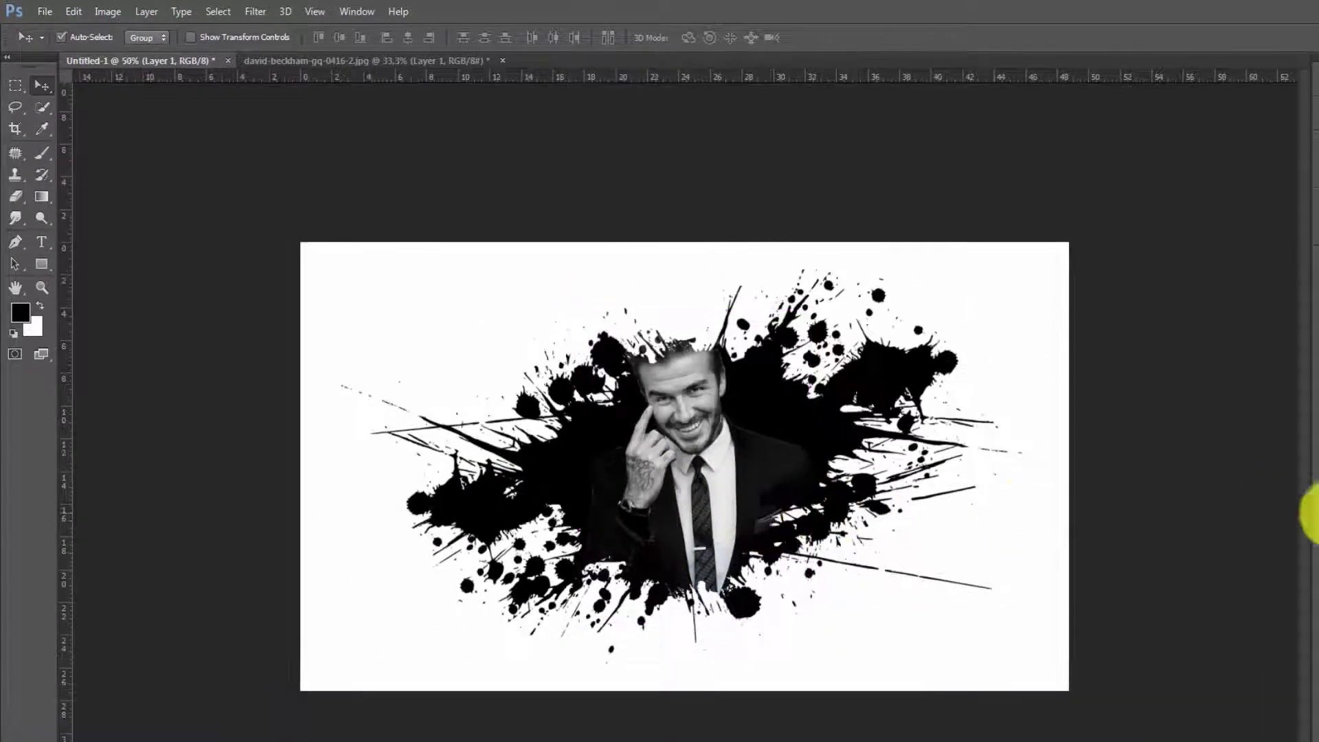
Apply a Threshold of level 119 to the portrait and zoom in to check the eye
click(118, 15)
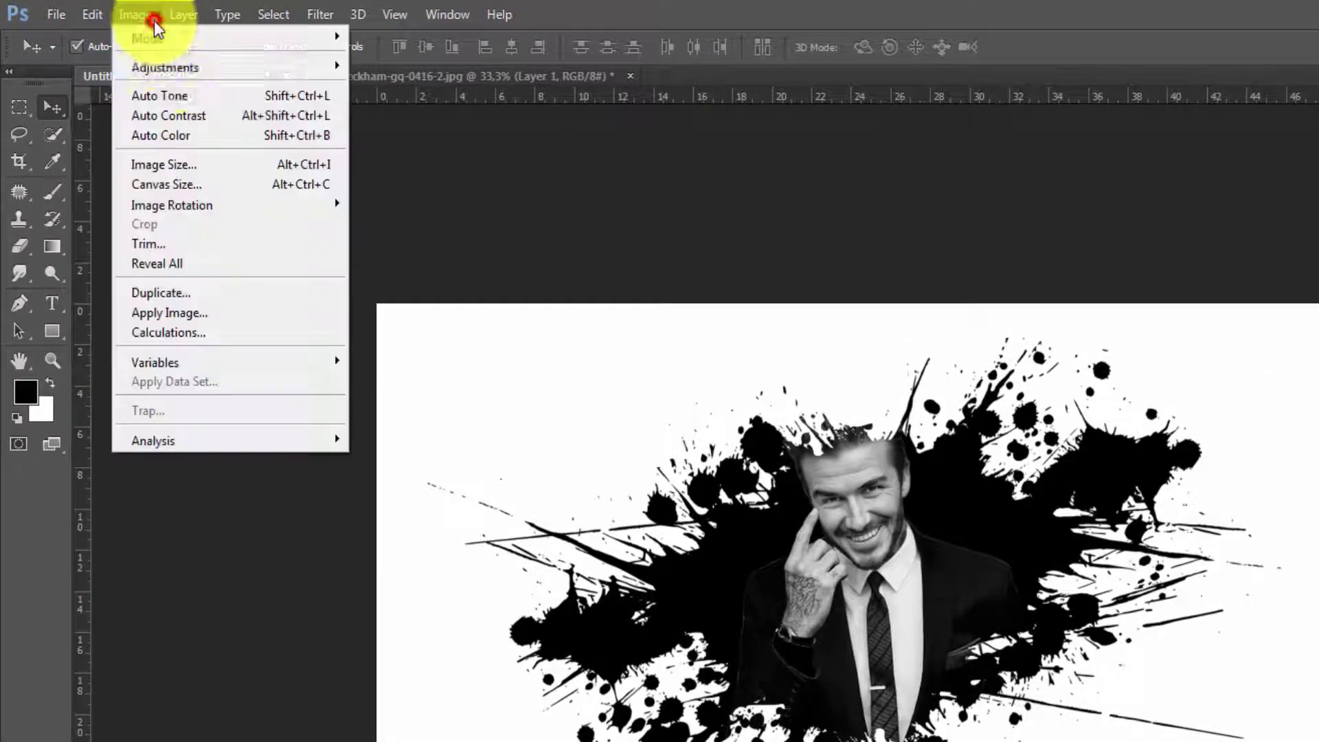
mouse_move(165, 68)
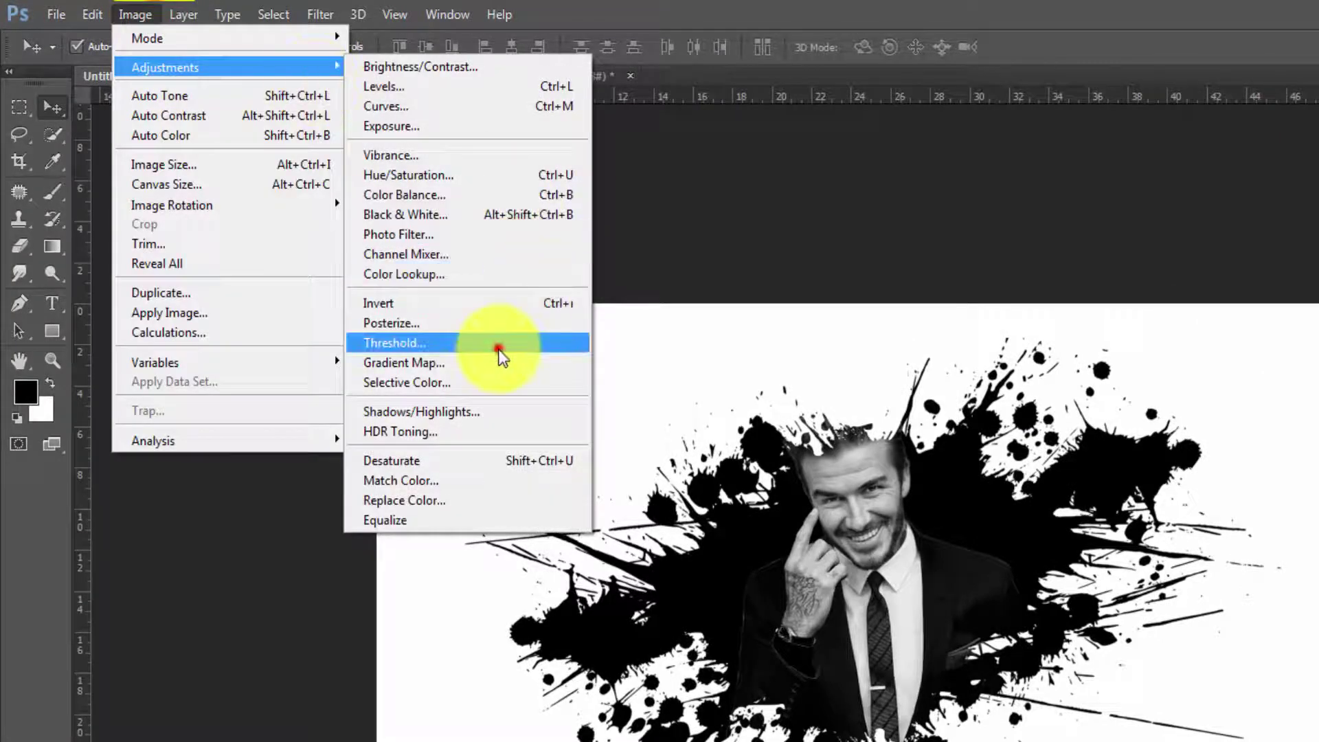
click(501, 356)
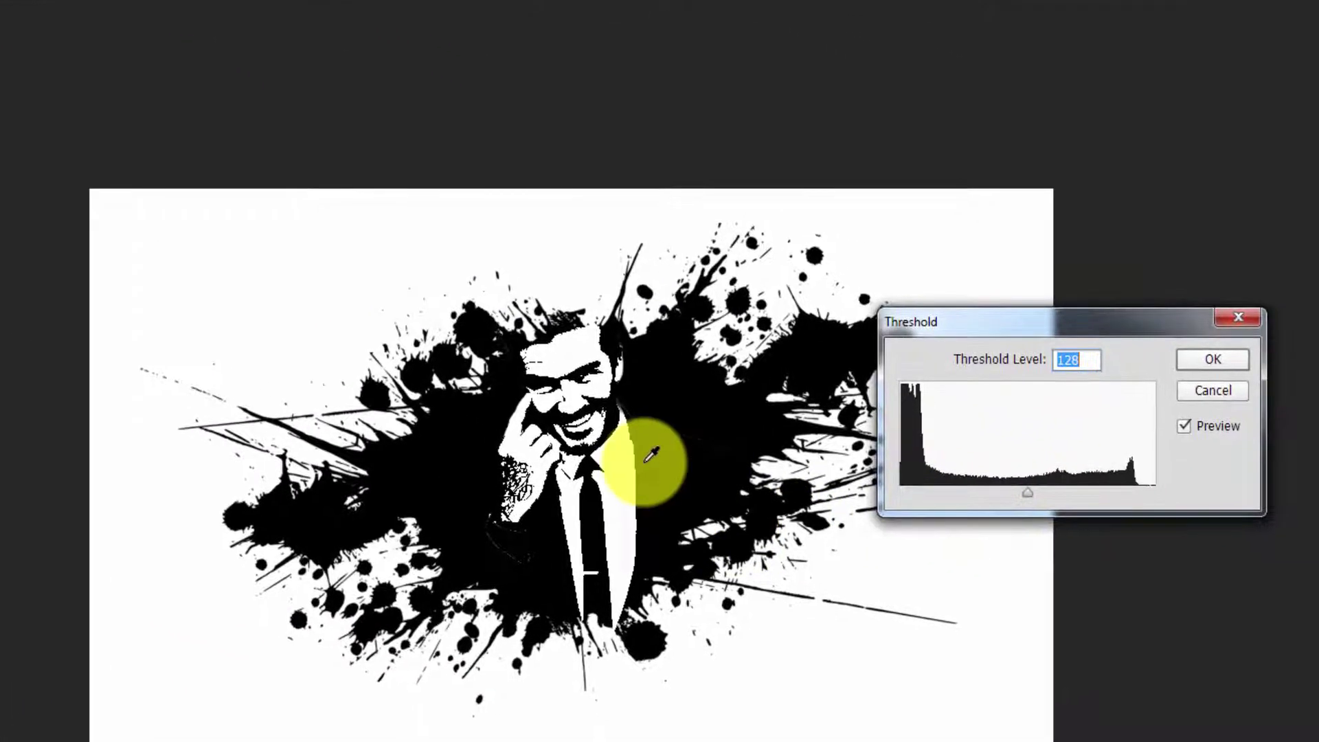
click(706, 467)
drag(1021, 497, 1020, 496)
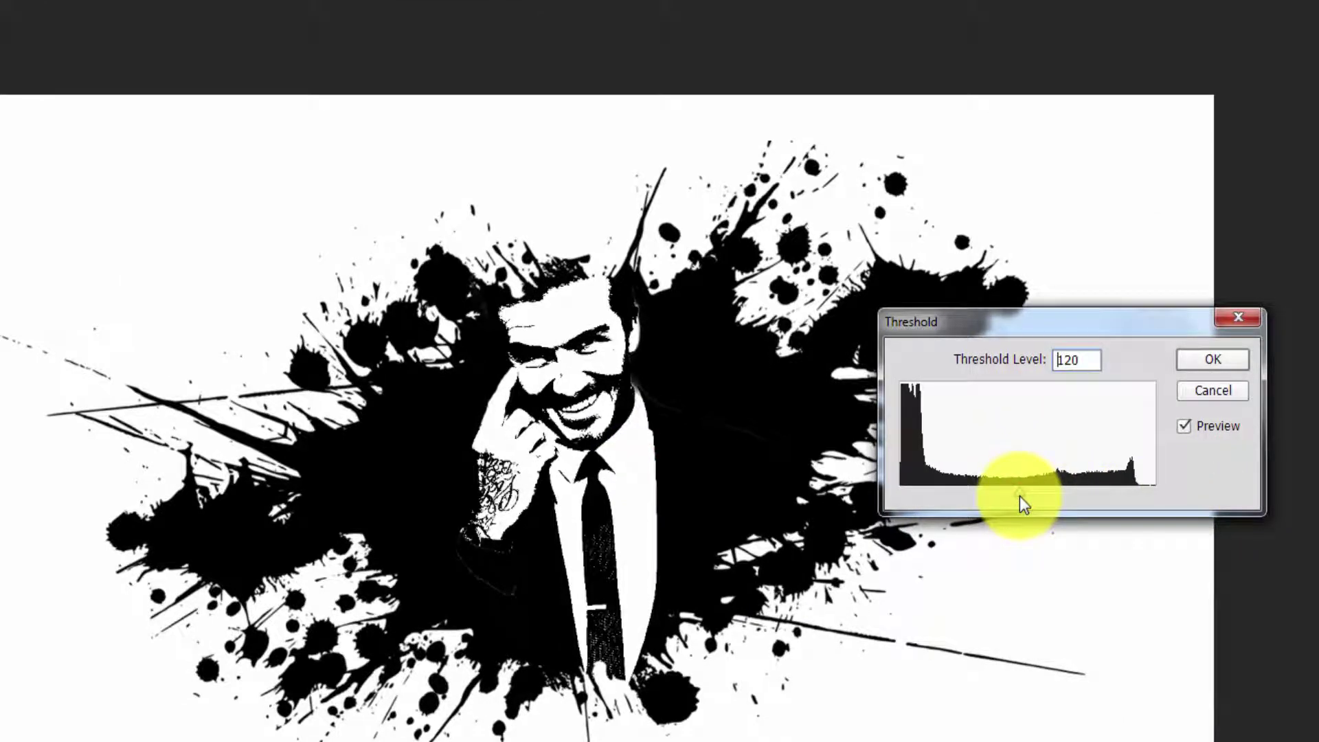
click(1020, 496)
click(1211, 359)
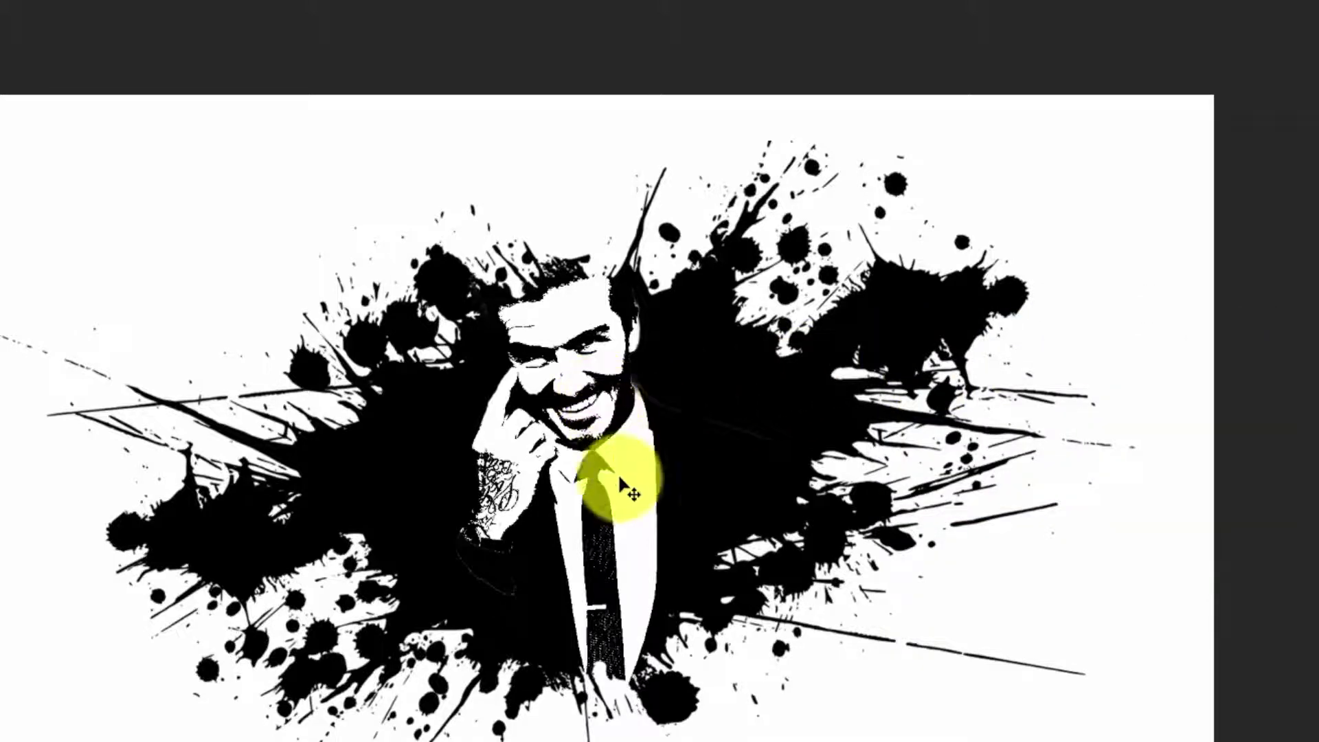
key(z)
click(592, 359)
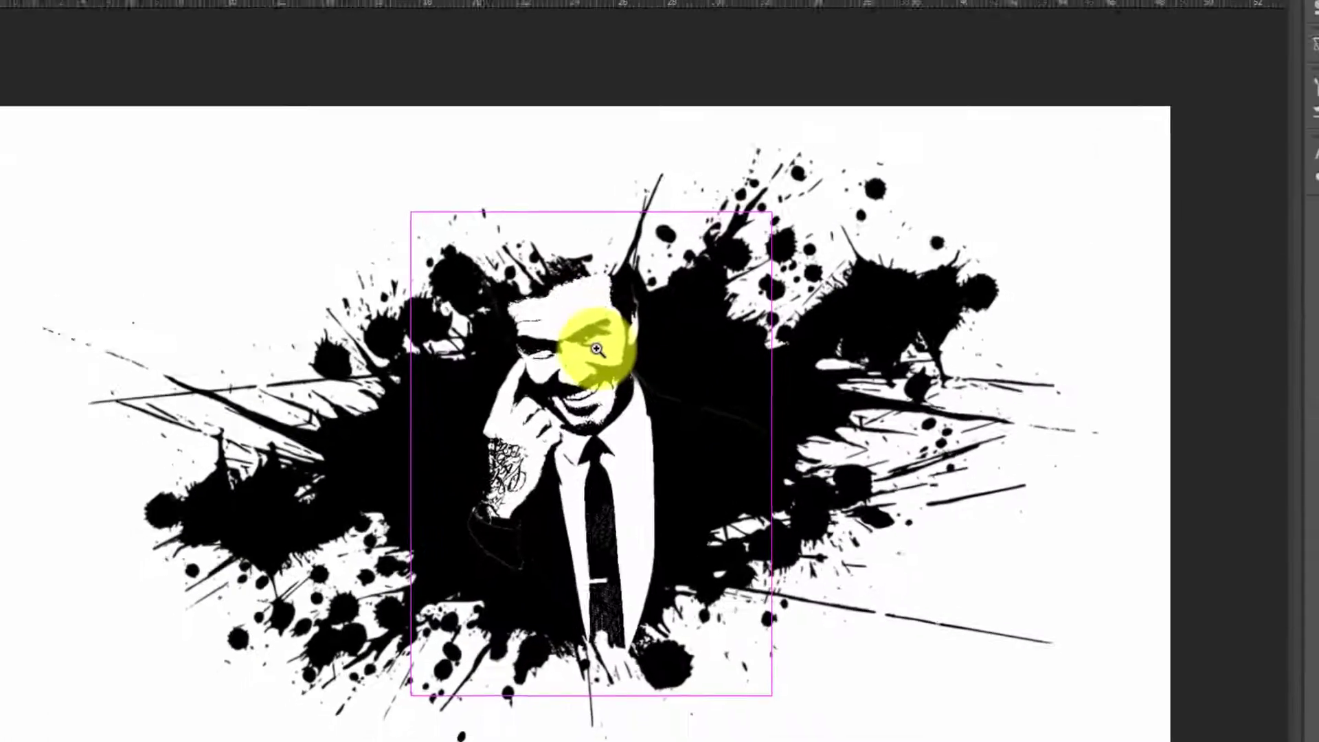
key(v)
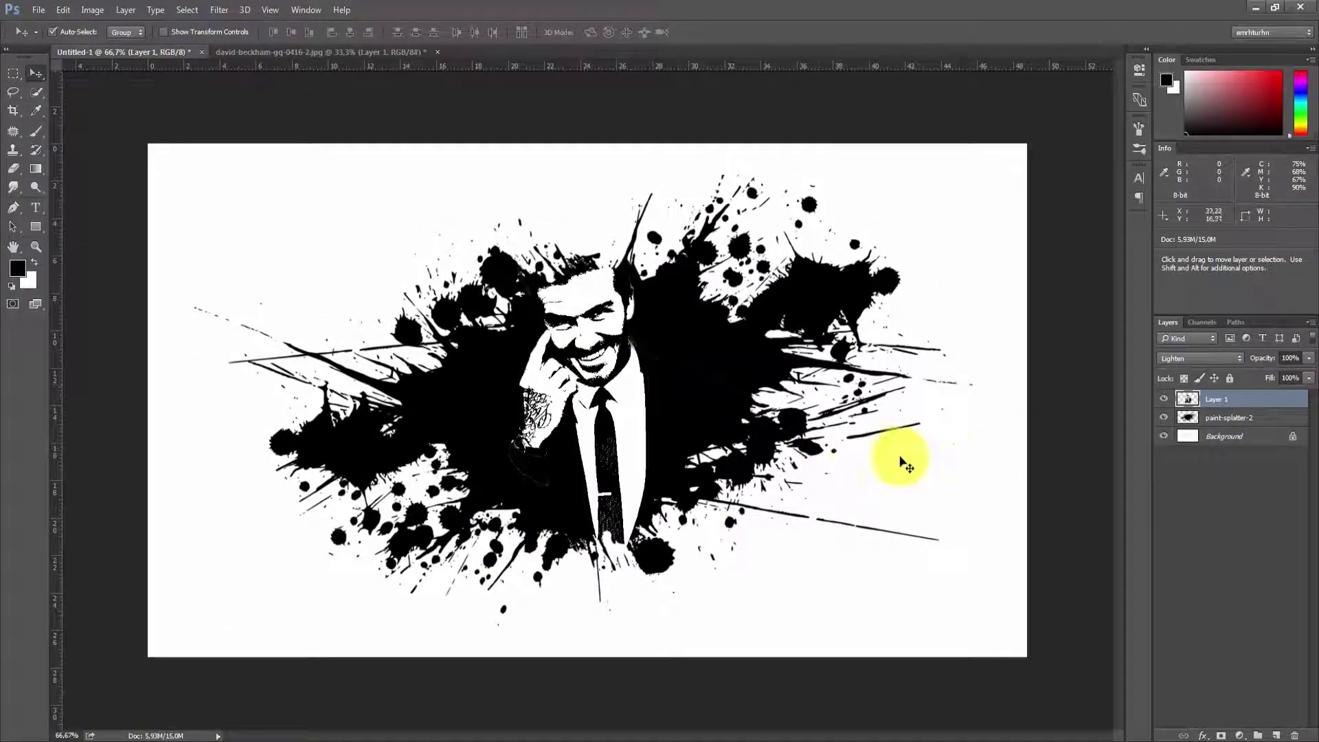
Add a new Layer 2 clipped to the portrait as a clipping mask
click(1277, 736)
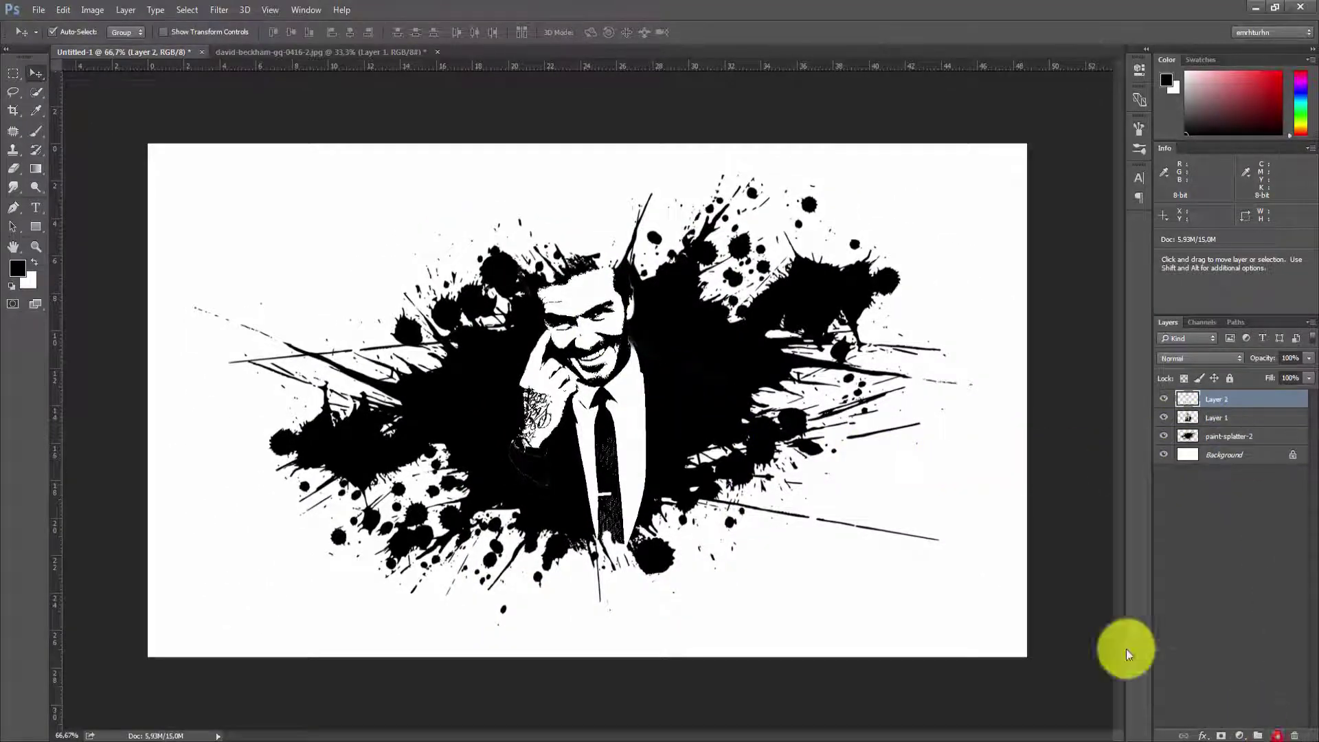
ctrl+click(682, 372)
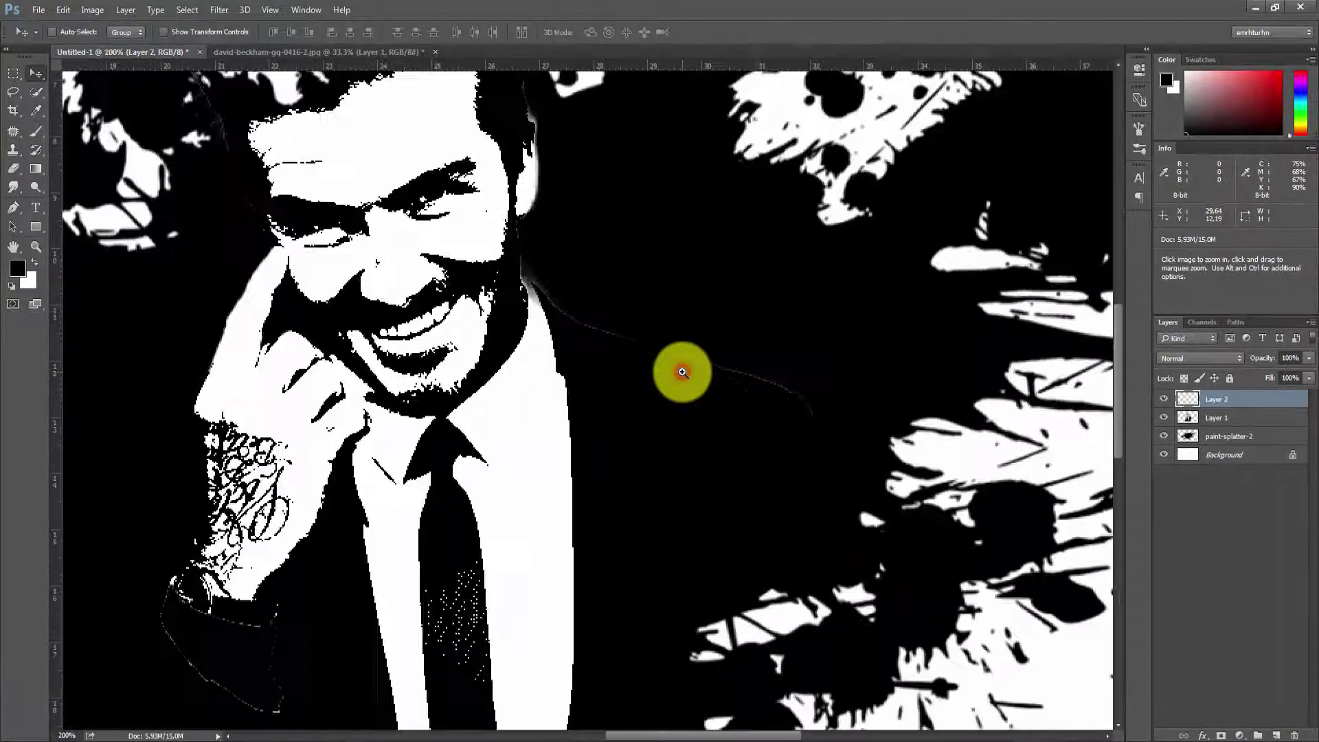
click(682, 372)
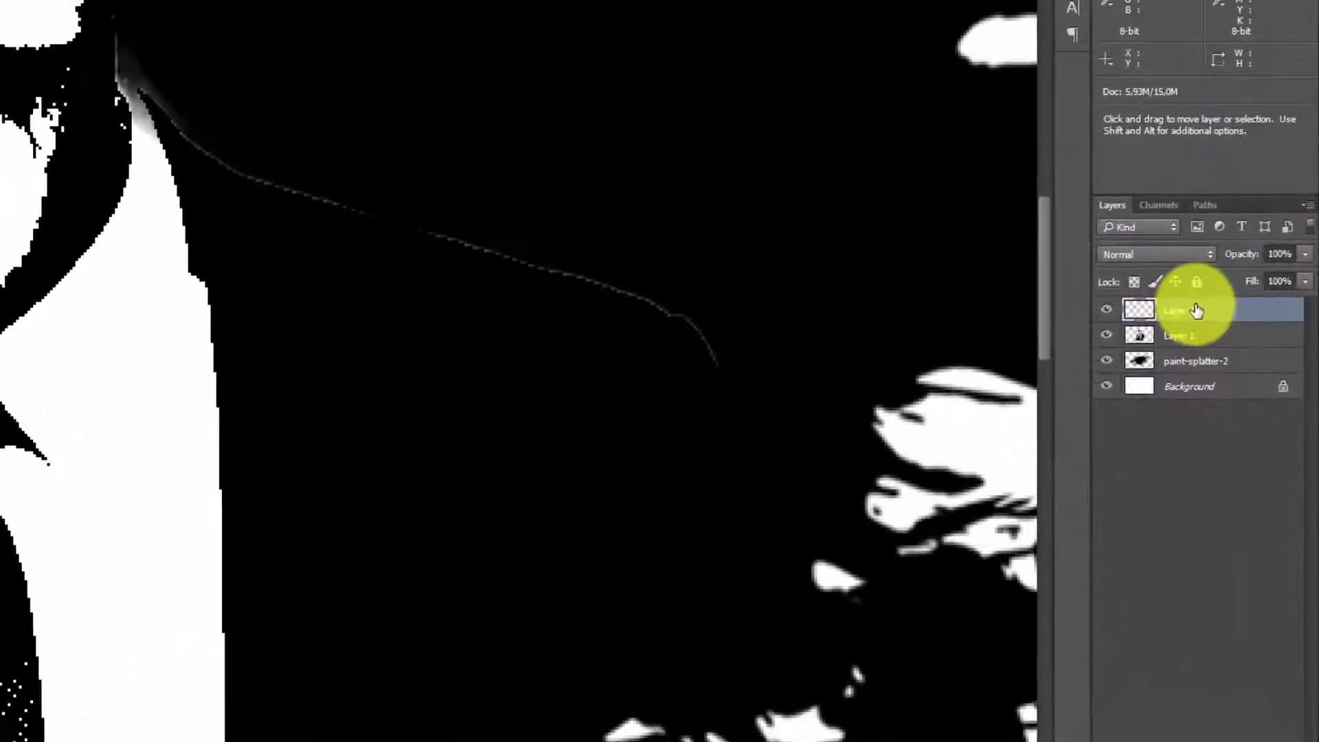
right_click(1196, 311)
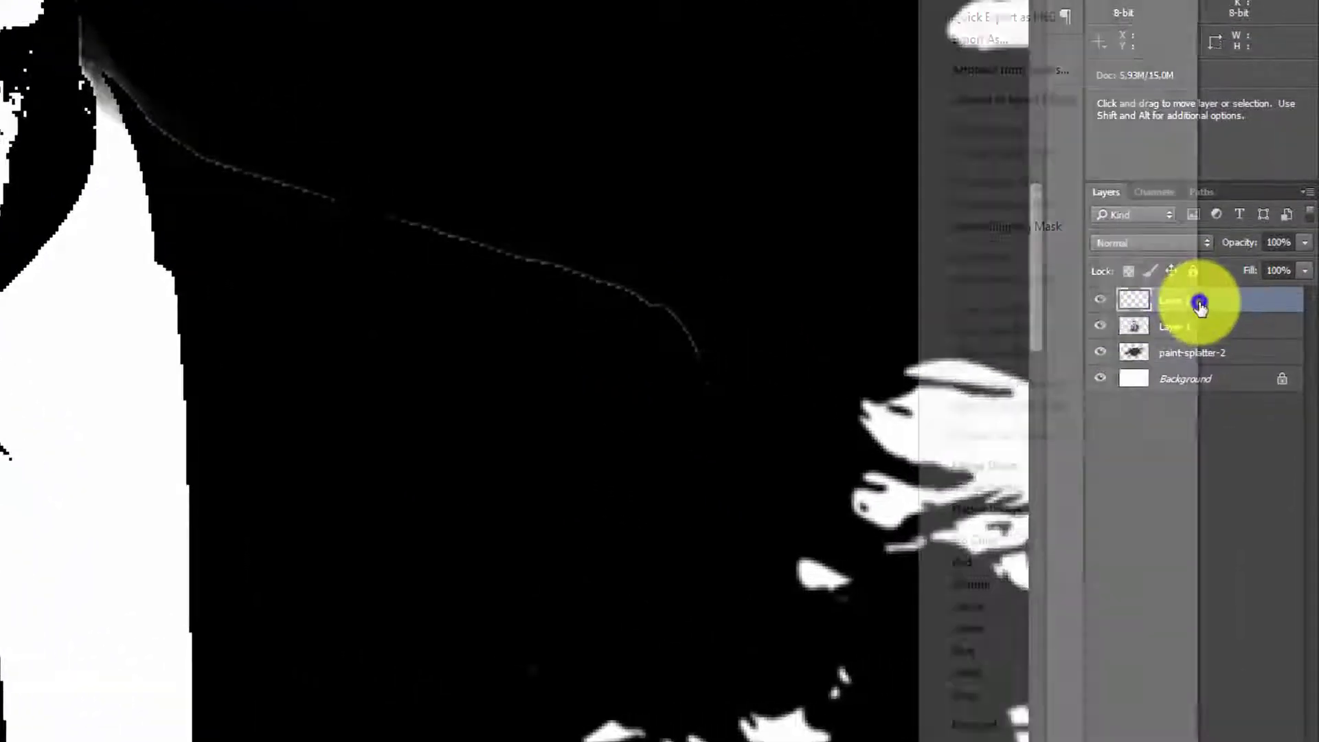
click(1061, 232)
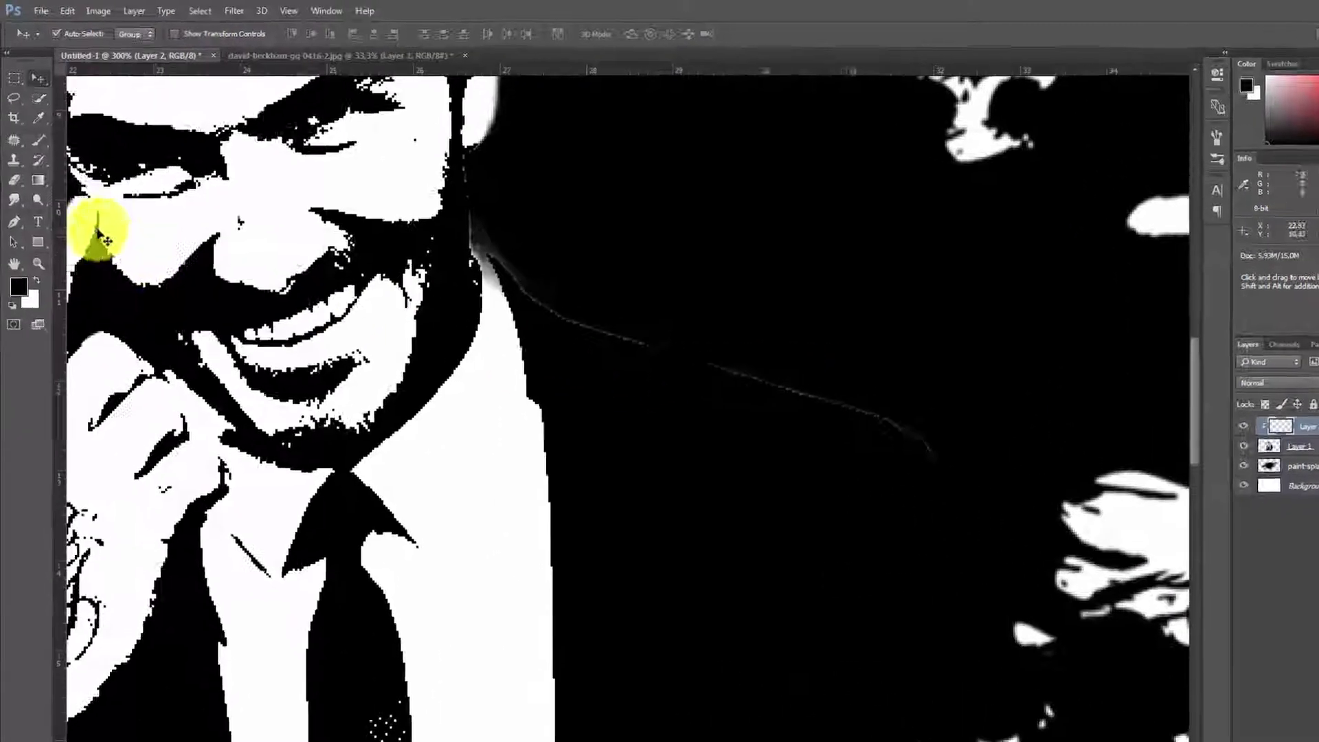
Brush black over the grey lines along the shoulder and hair edge
click(37, 140)
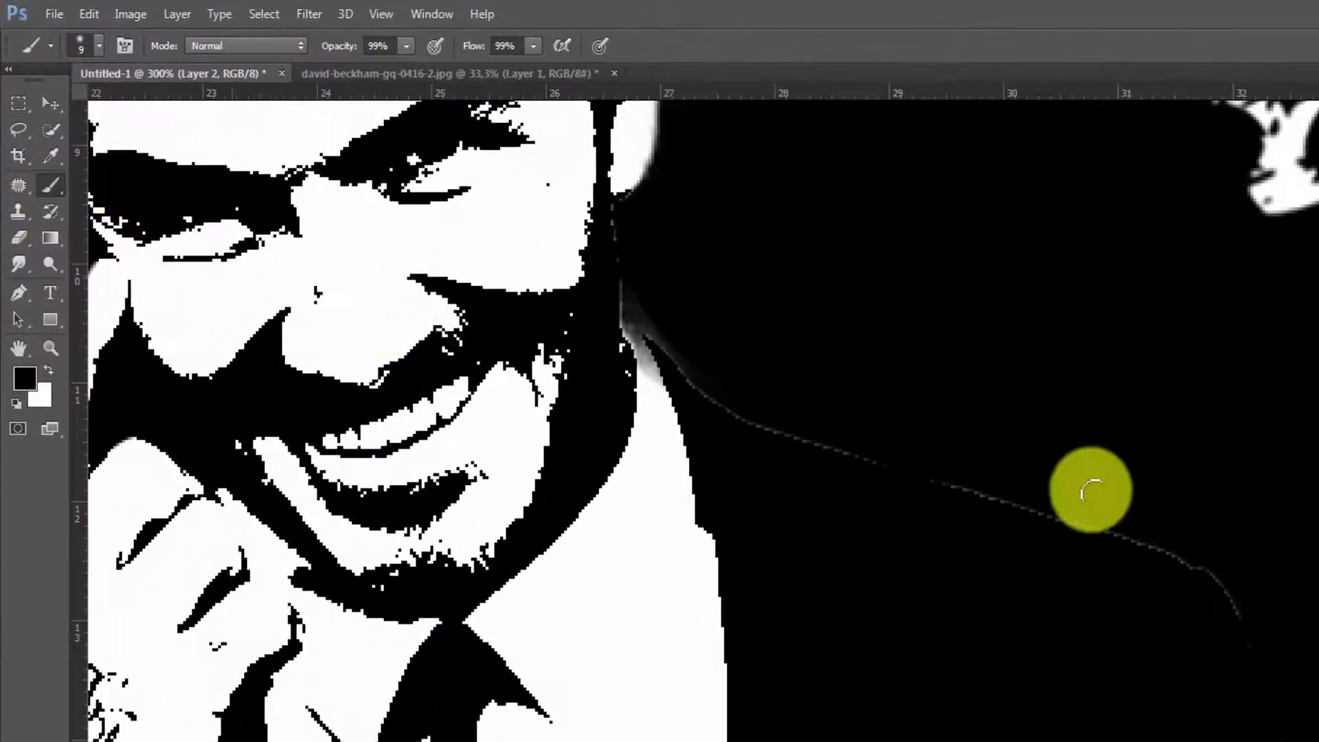
mouse_move(1272, 656)
mouse_down()
mouse_move(1044, 511)
mouse_move(710, 389)
mouse_move(627, 294)
mouse_up()
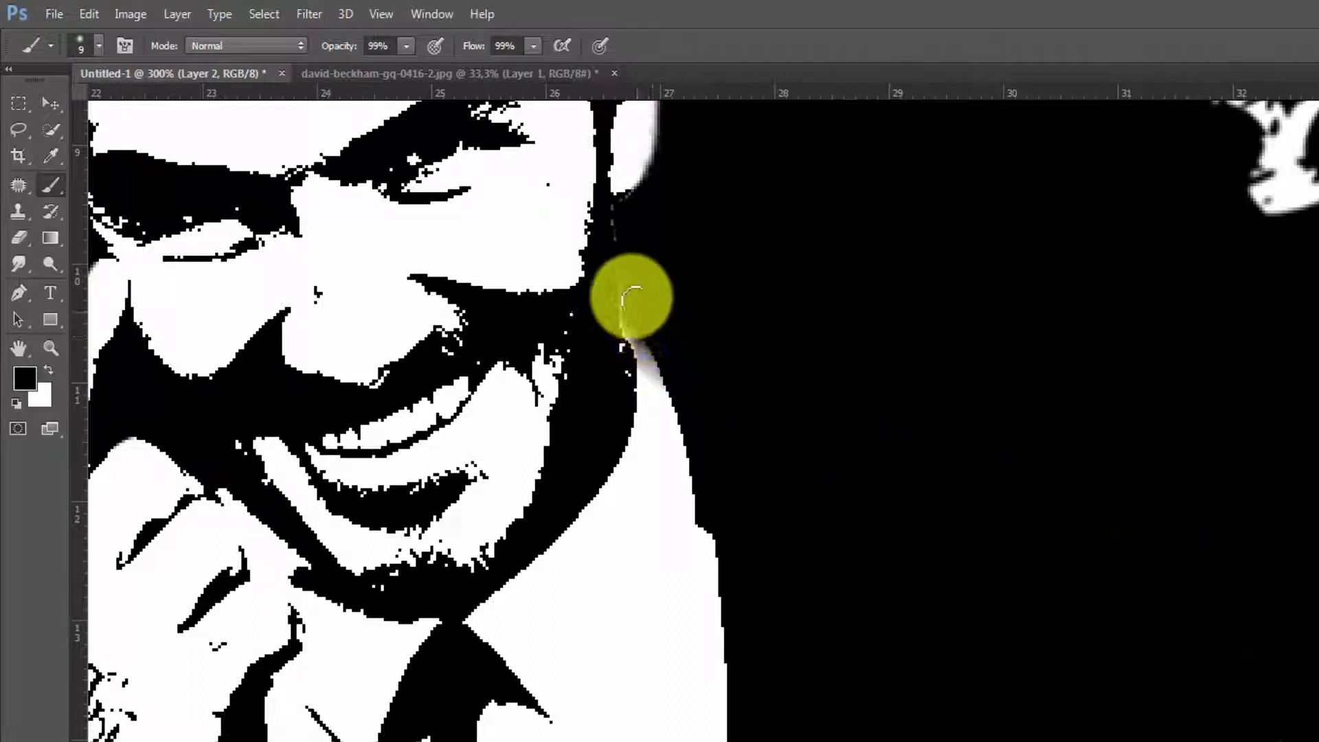
mouse_move(733, 490)
mouse_down()
mouse_move(854, 553)
mouse_move(818, 457)
mouse_up()
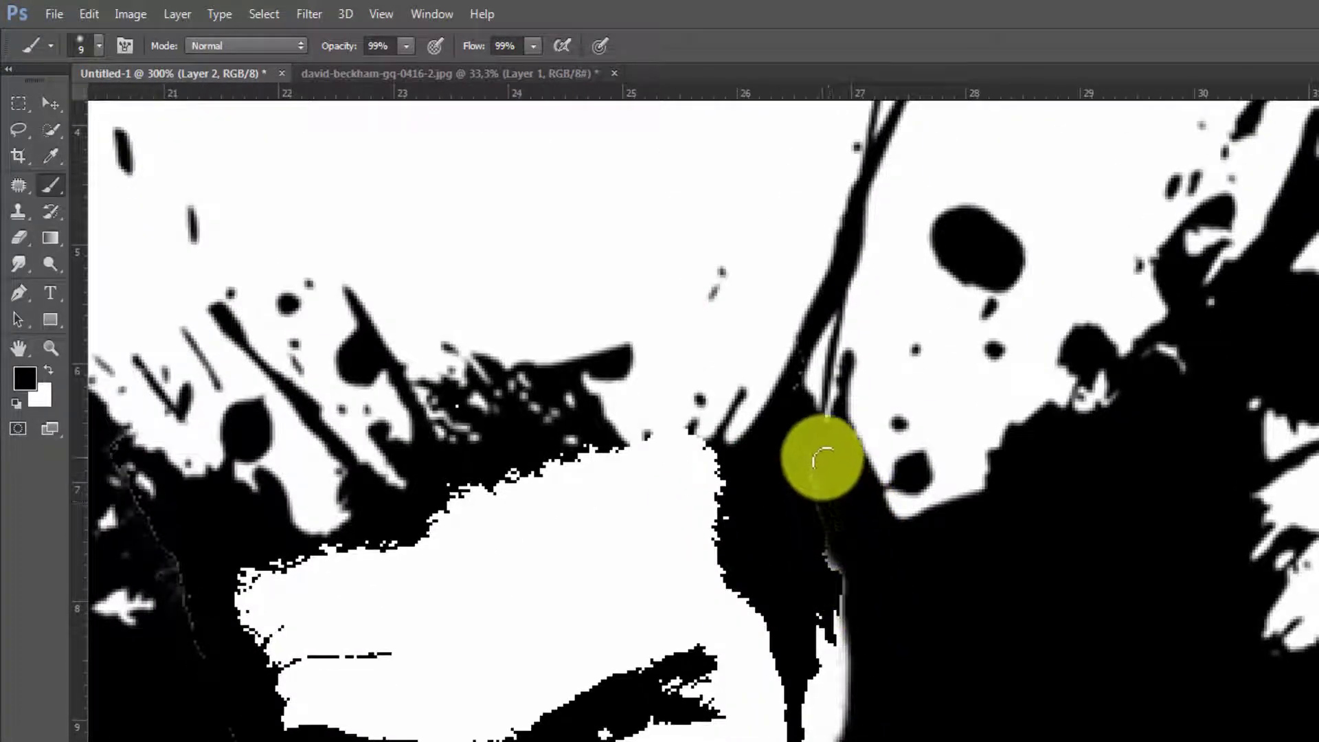
drag(919, 594, 1186, 376)
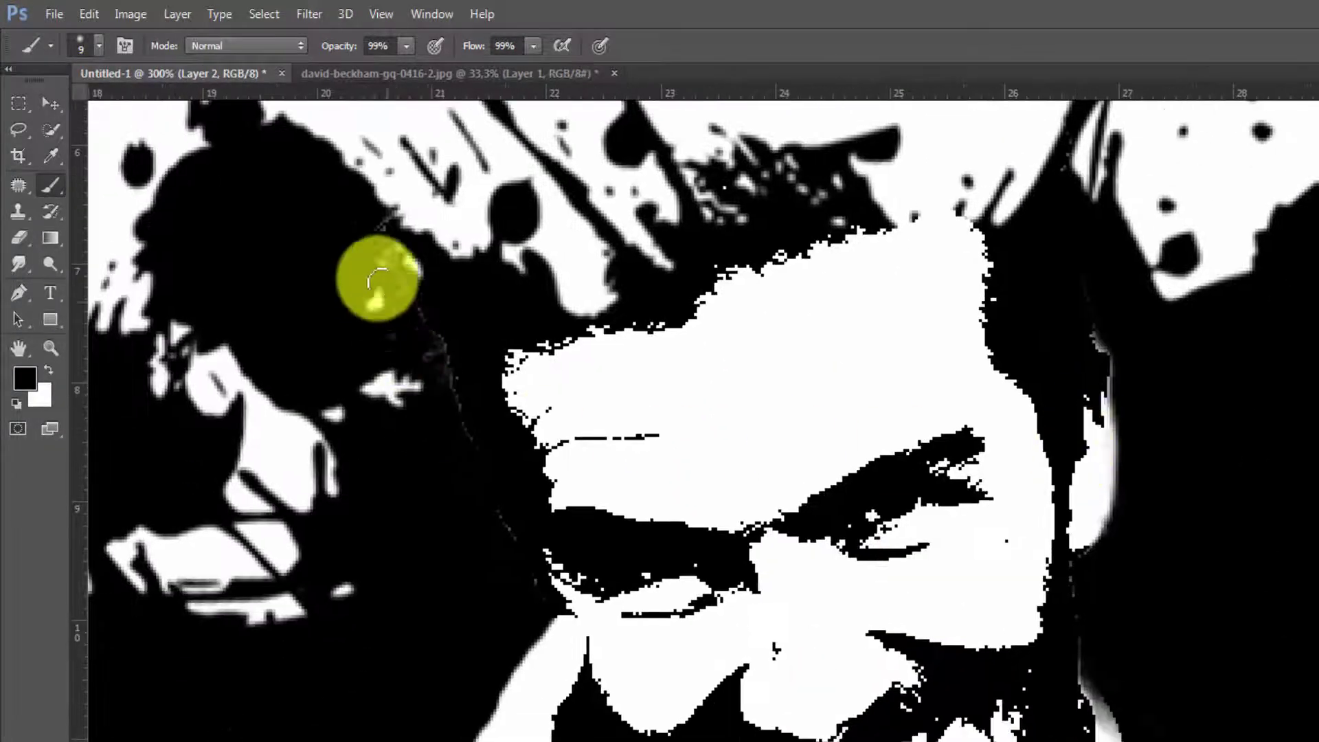
mouse_move(364, 226)
mouse_down()
mouse_move(540, 588)
mouse_move(763, 244)
mouse_up()
Paint out the remaining grey outline around the wrist cuff
drag(686, 553, 686, 333)
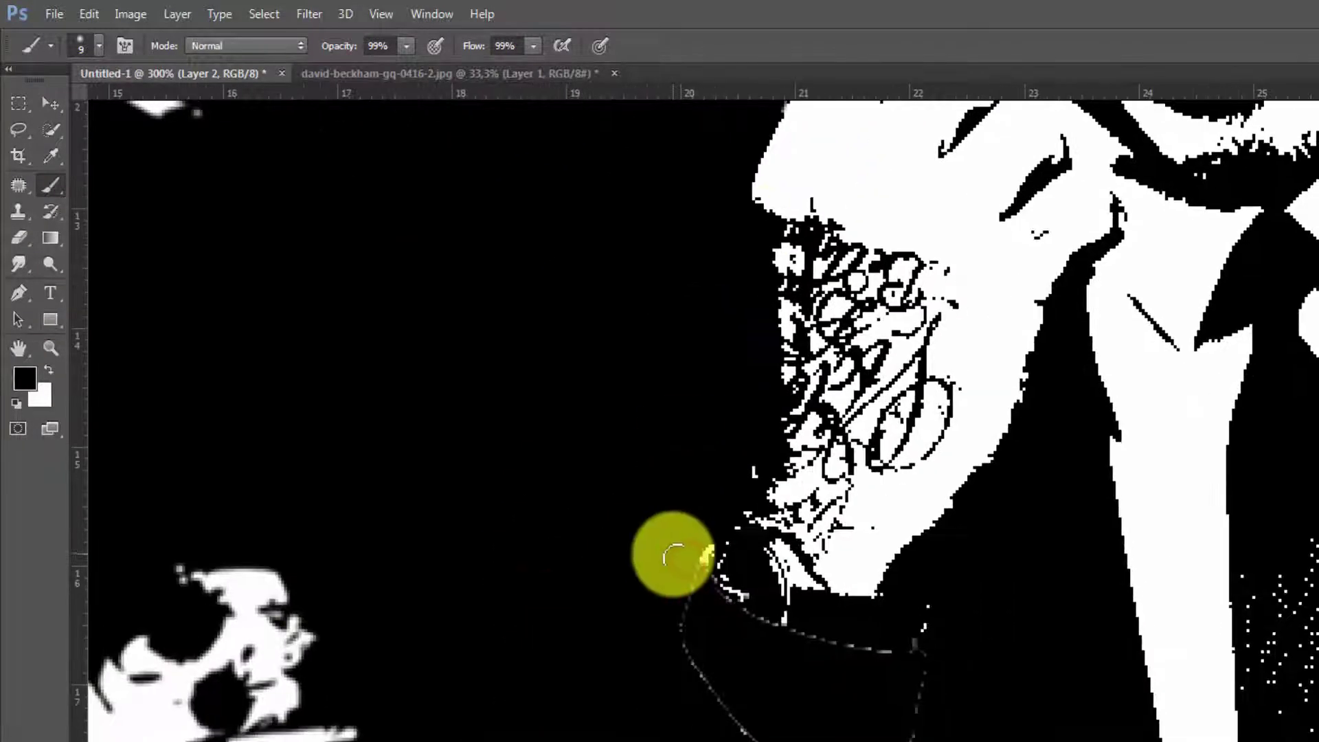
drag(686, 560, 672, 612)
drag(645, 654, 663, 524)
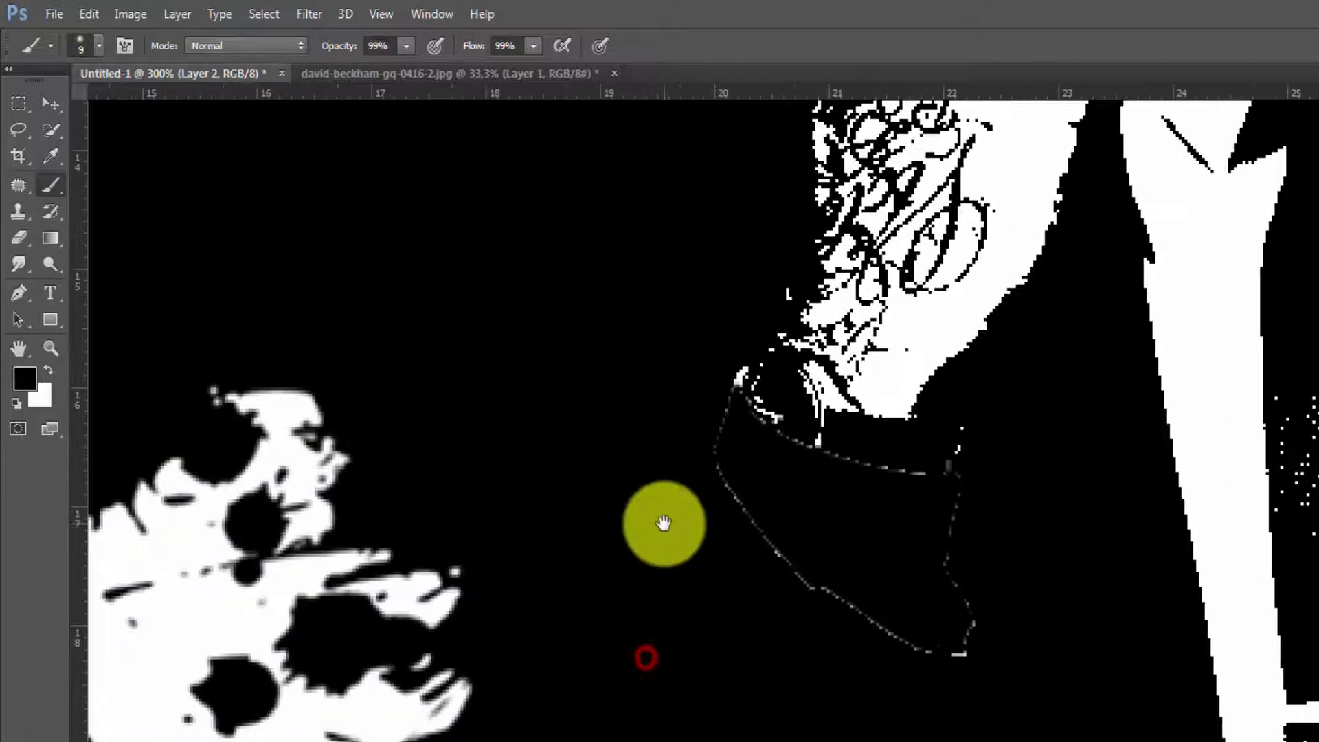
mouse_move(971, 467)
mouse_down()
mouse_move(960, 529)
mouse_move(708, 471)
mouse_up()
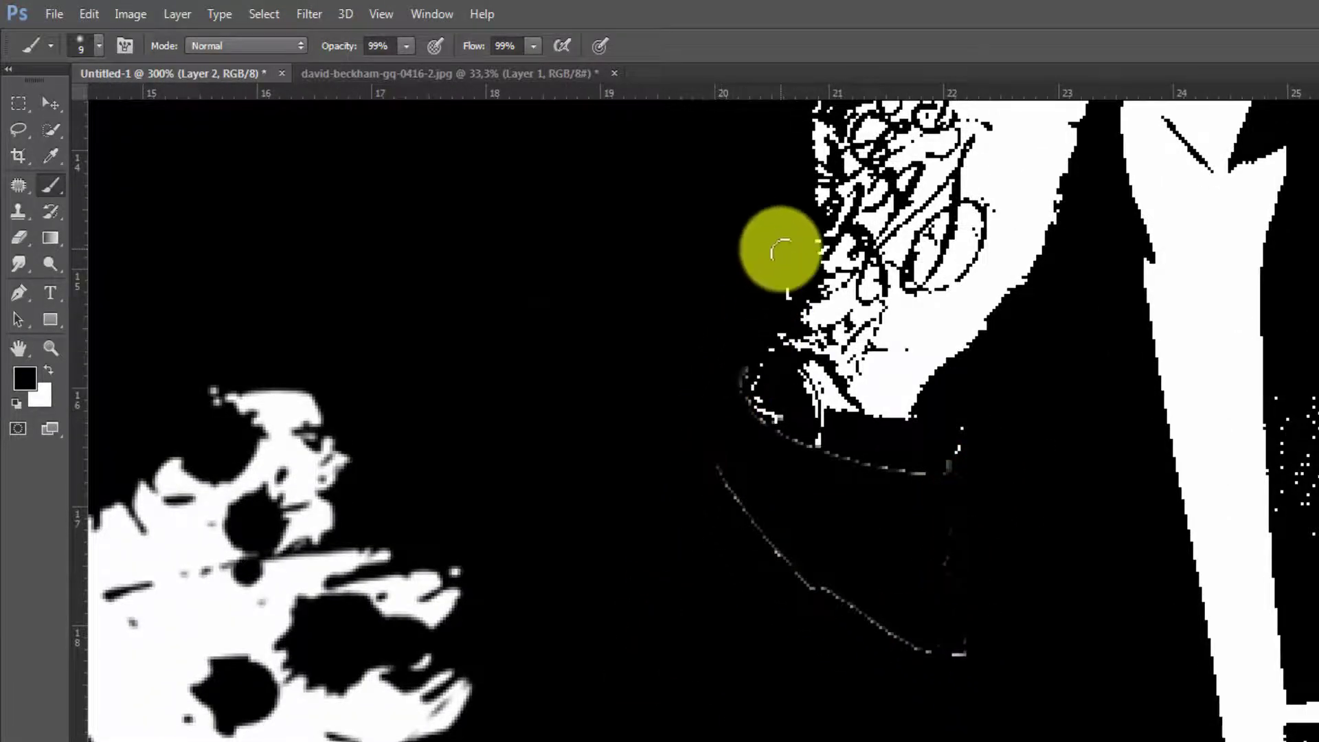
key(ctrl+minus)
key(ctrl+minus)
key(ctrl+minus)
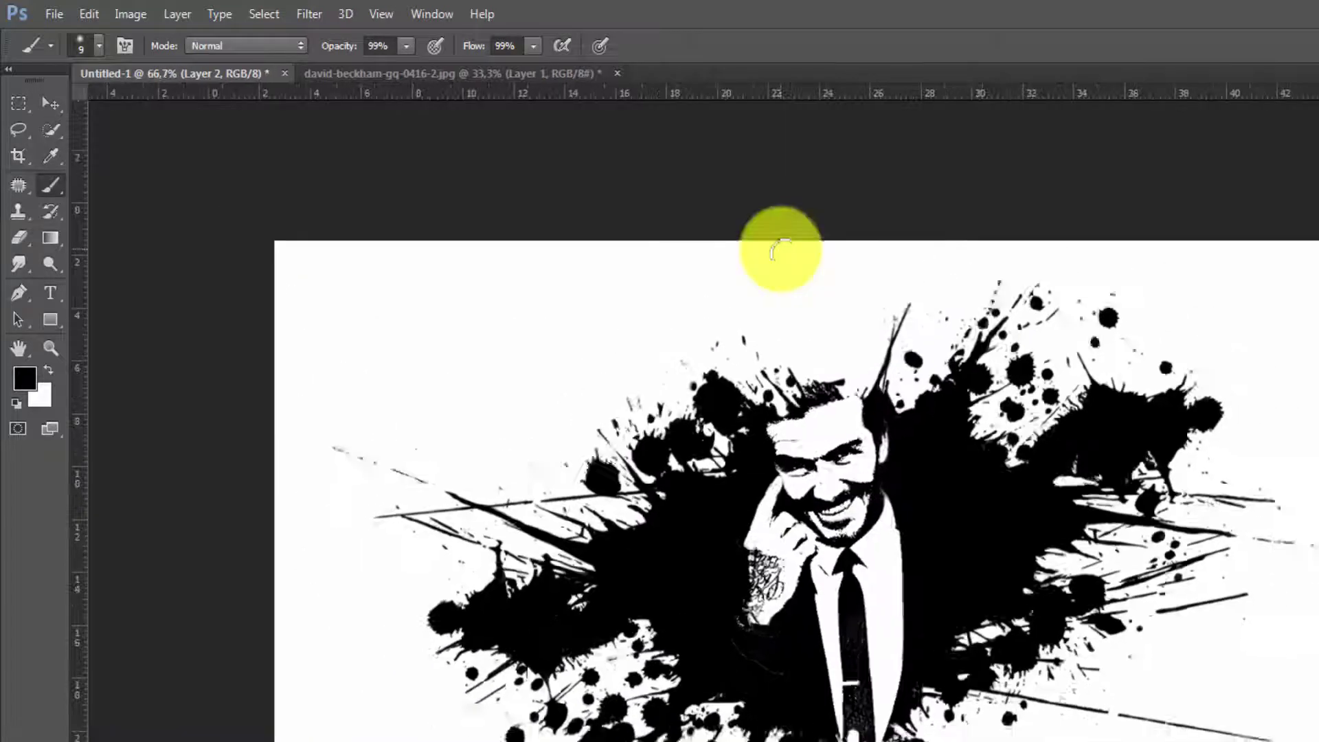
key(v)
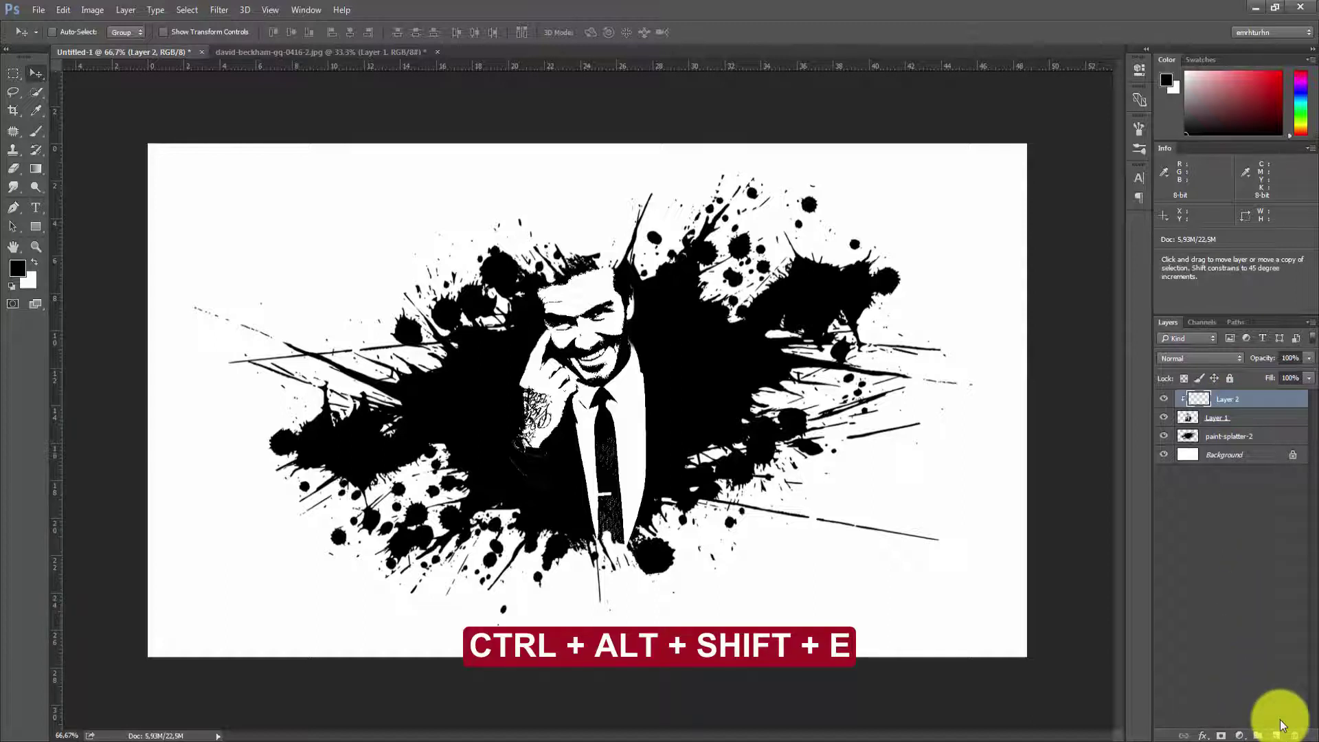
Stamp visible layers into Layer 3 and apply a Lens Correction vignette: amount -33, midpoint +67
key(ctrl+alt+shift+e)
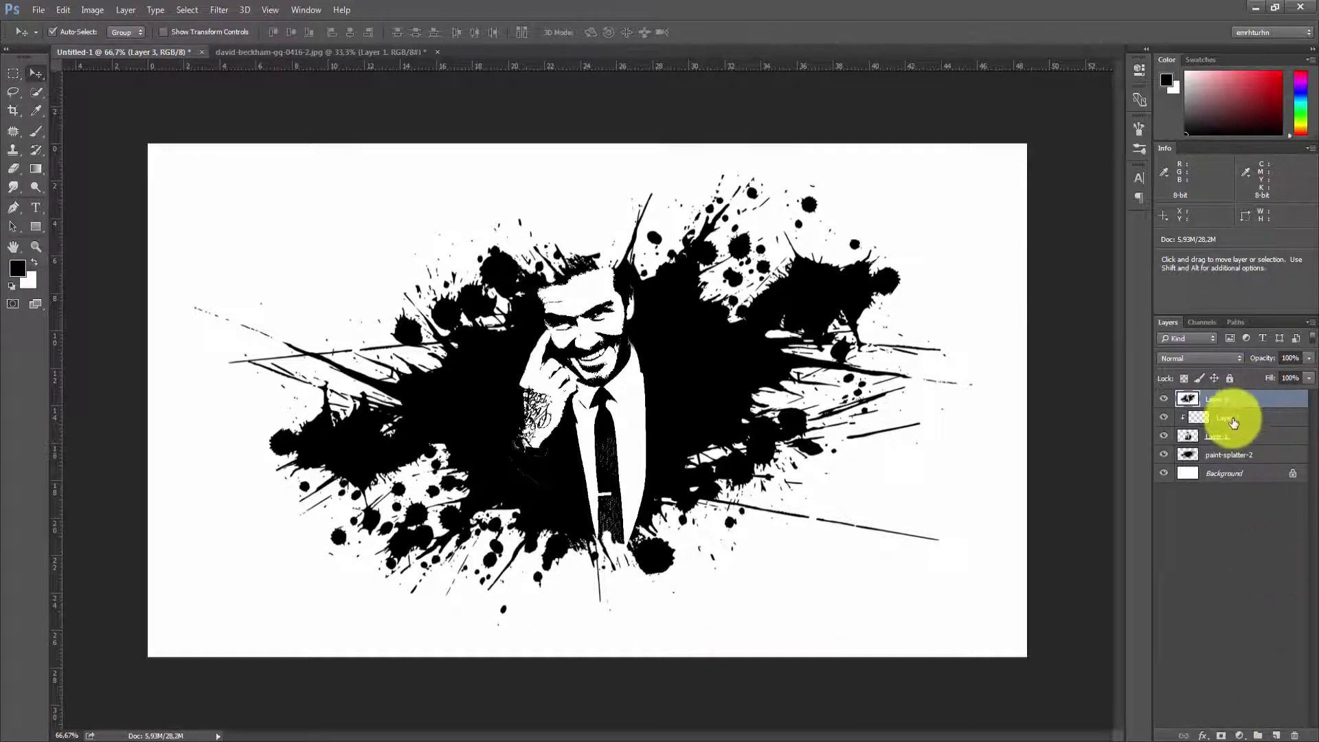
click(213, 10)
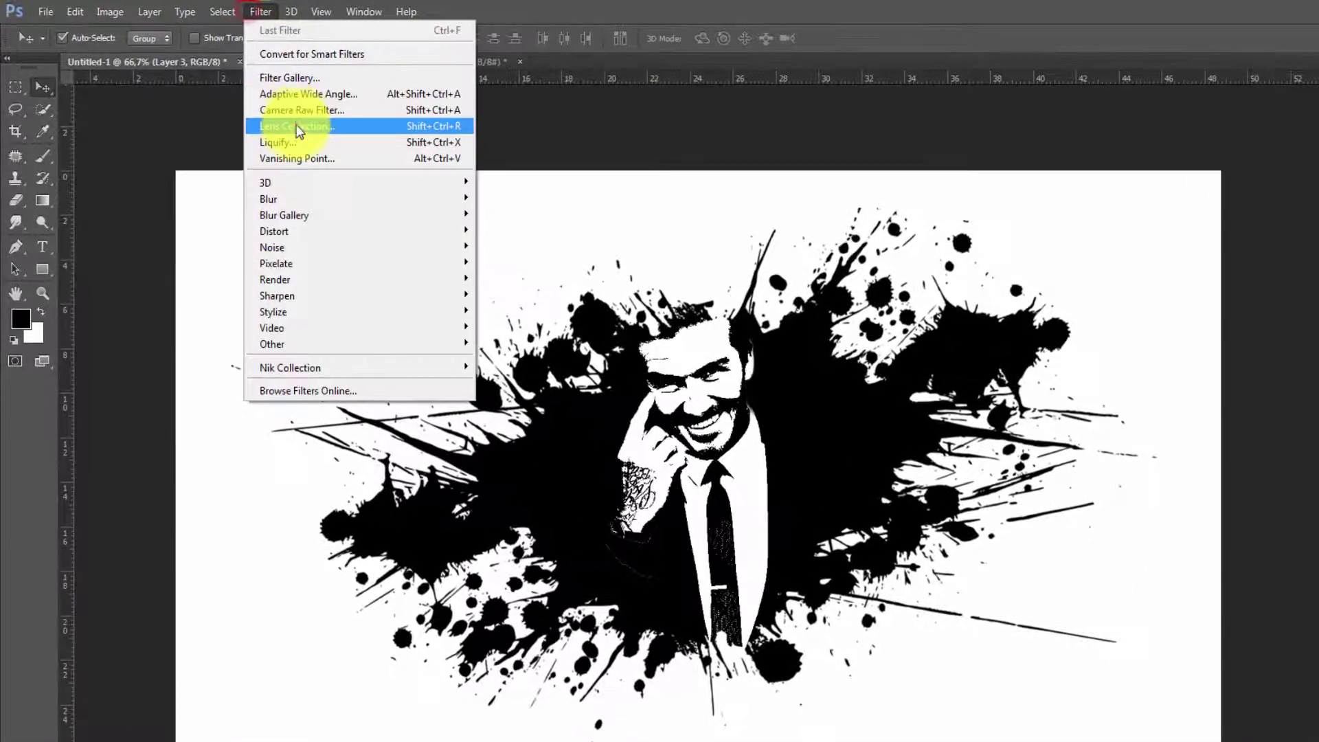
click(299, 129)
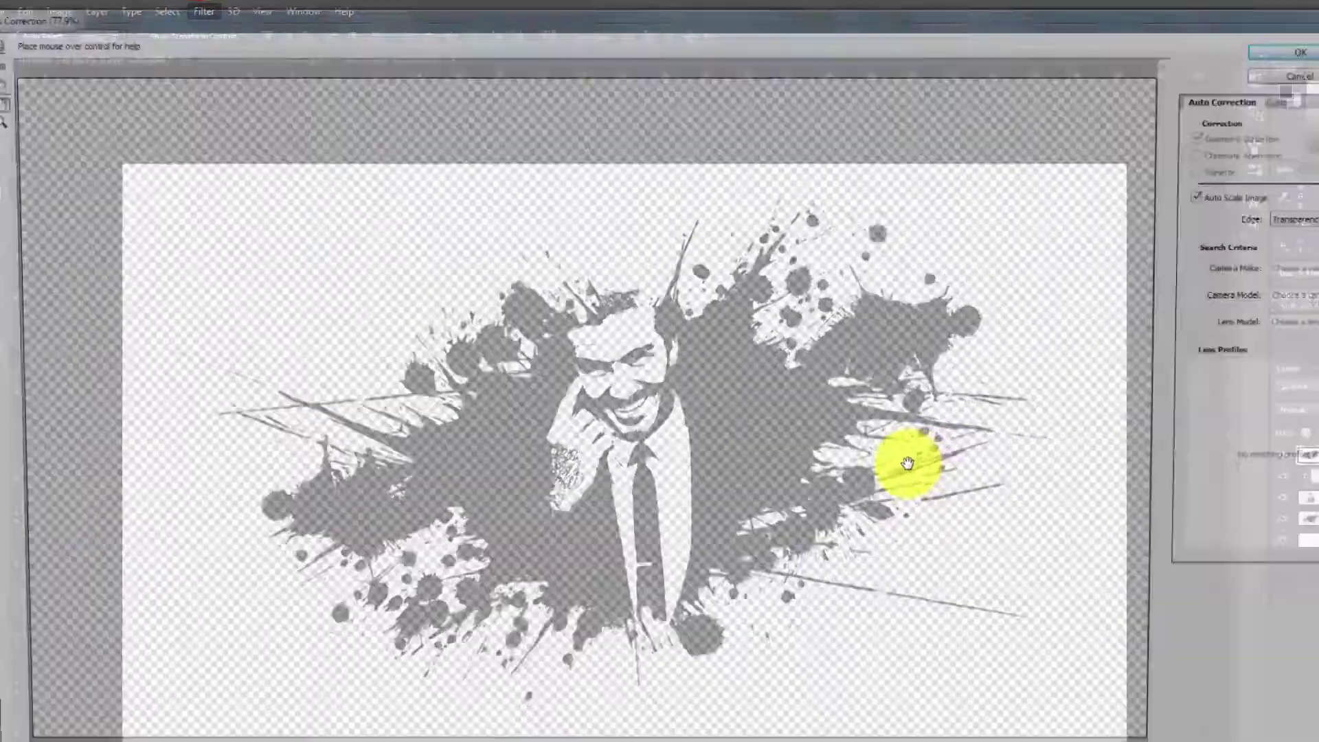
click(1162, 92)
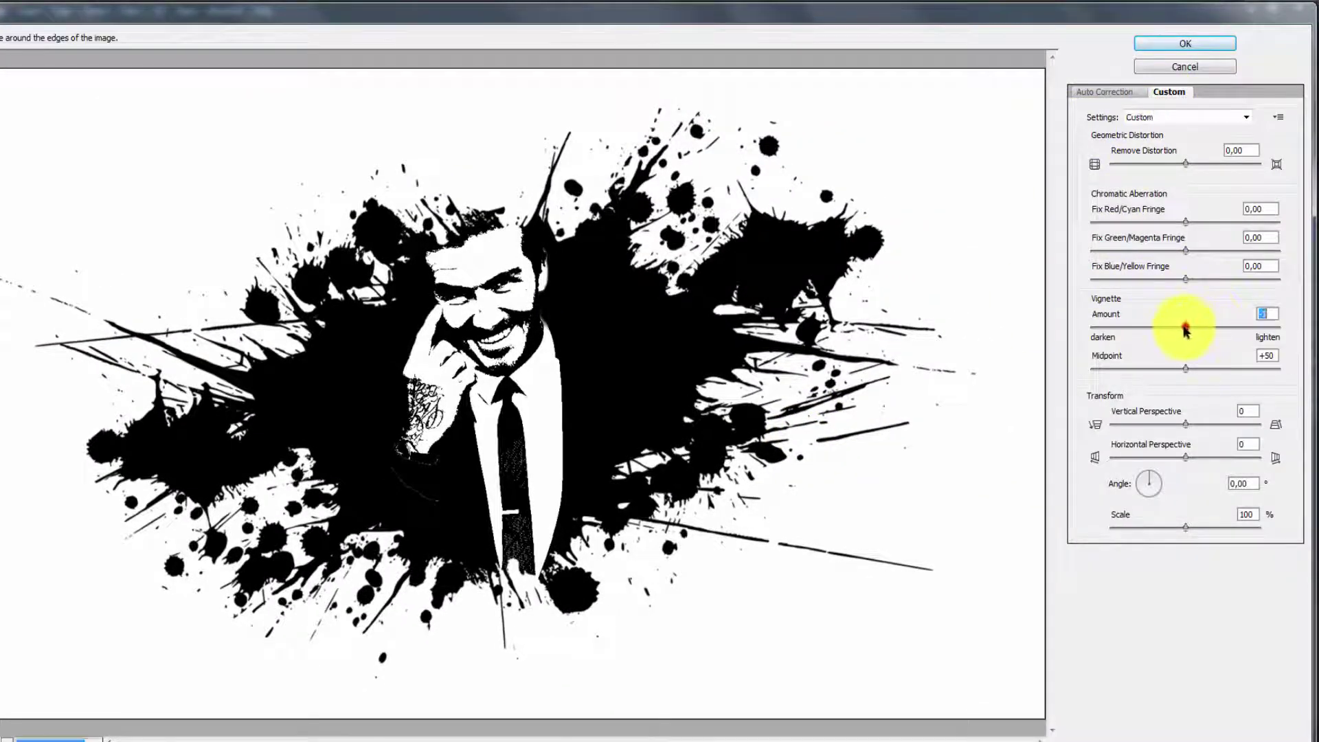
drag(1177, 332, 1172, 332)
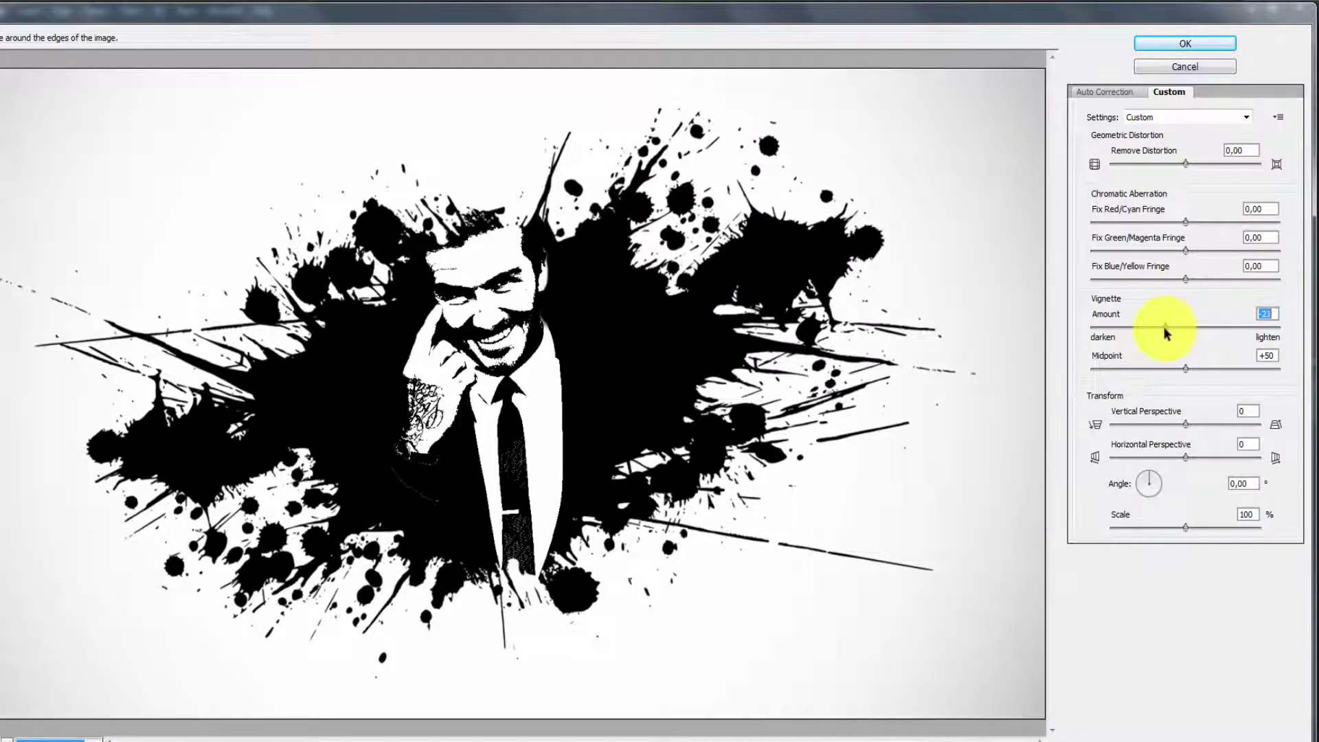
drag(1161, 333, 1157, 330)
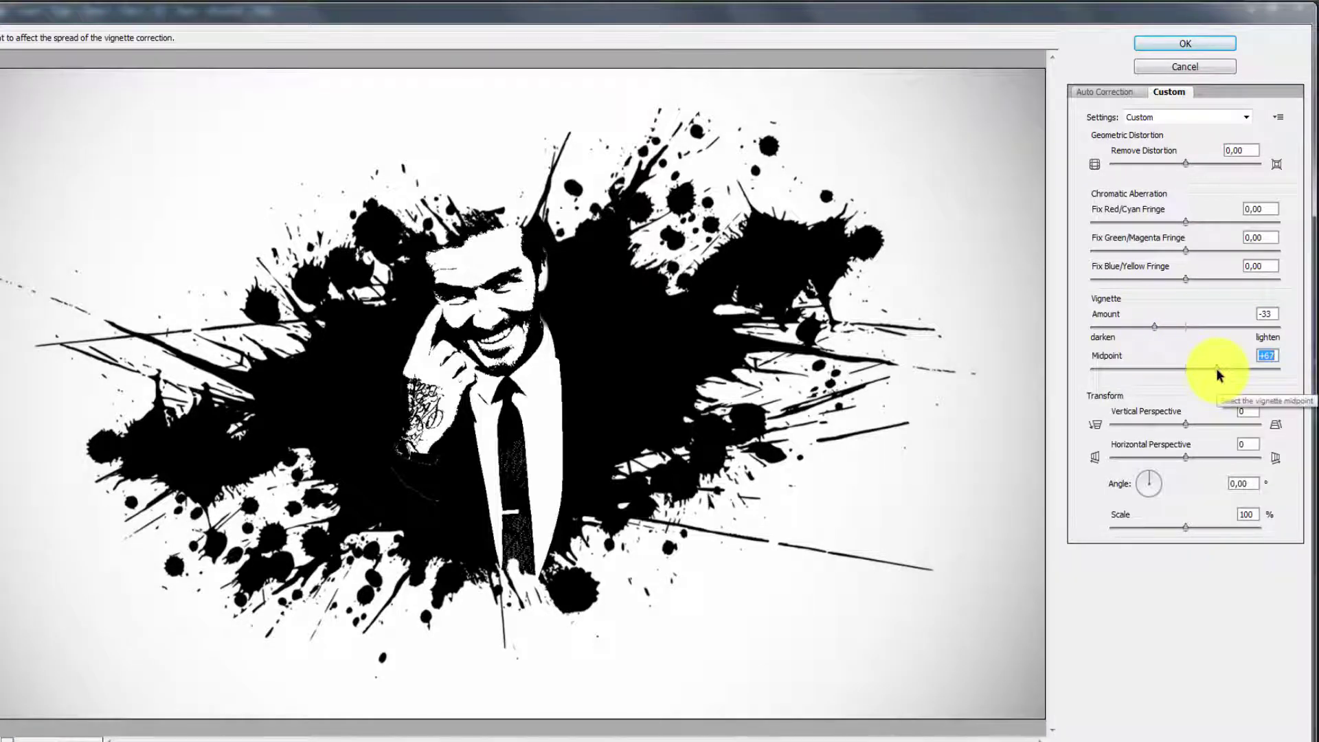
click(1180, 44)
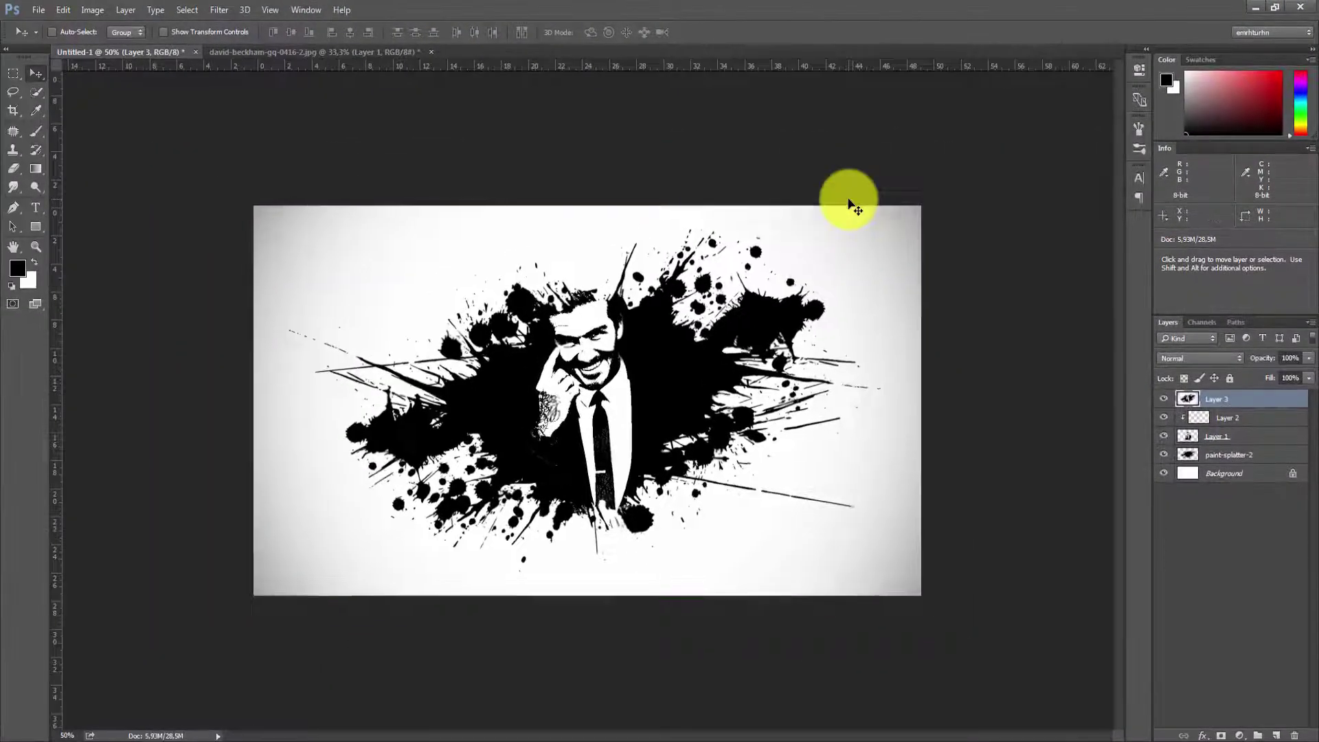
key(ctrl+plus)
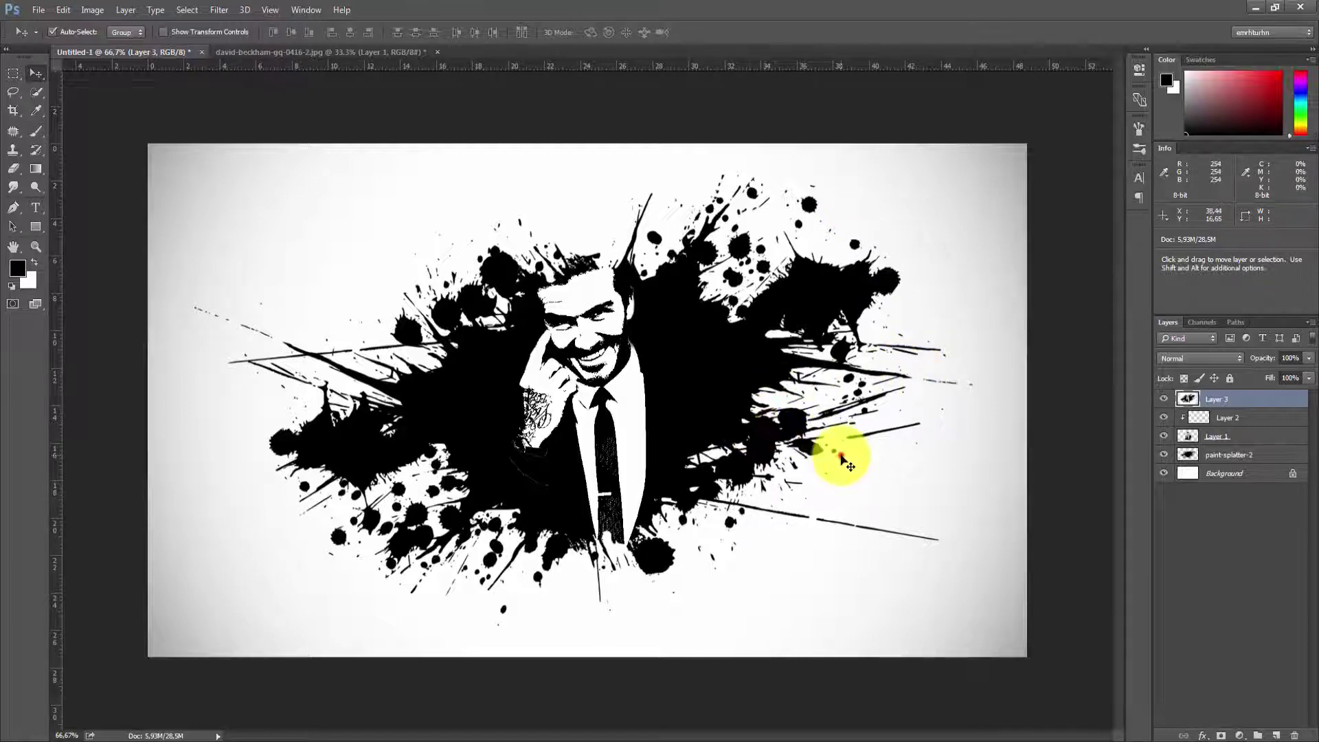
key(ctrl+minus)
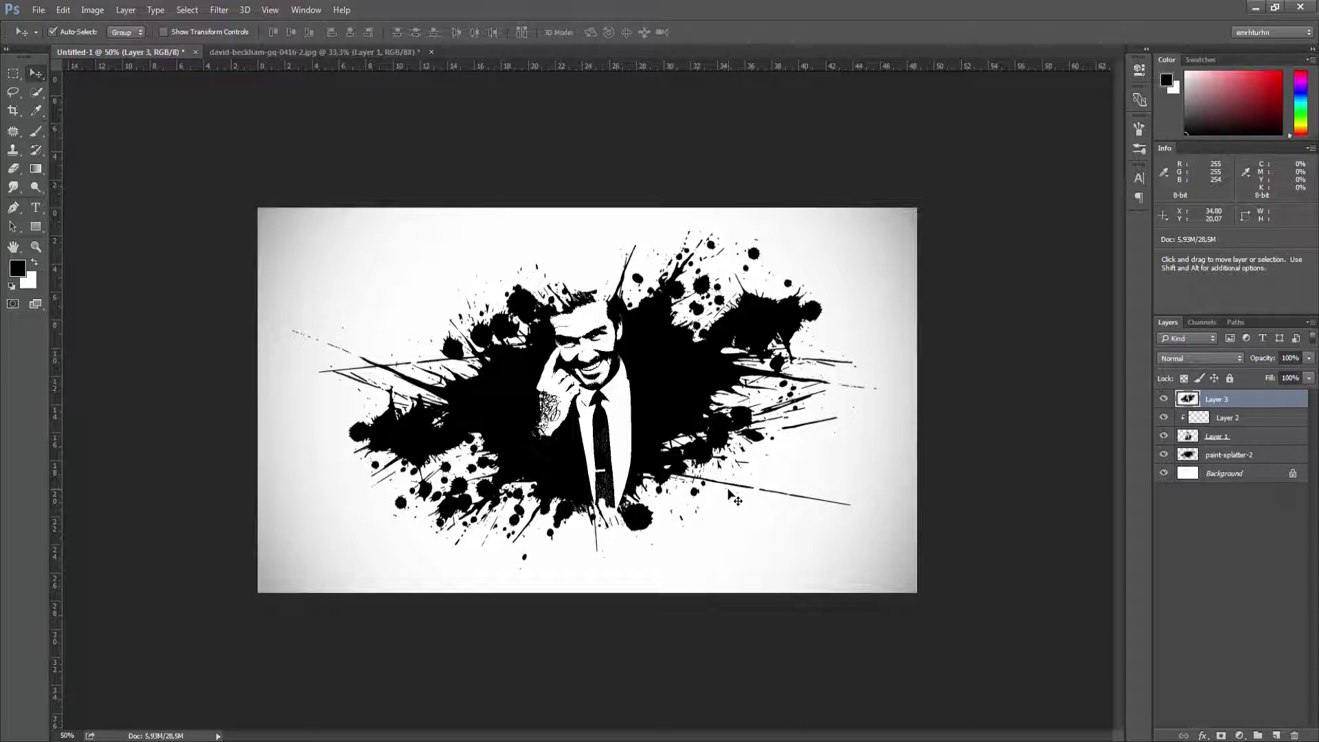
key(ctrl+plus)
key(ctrl+plus)
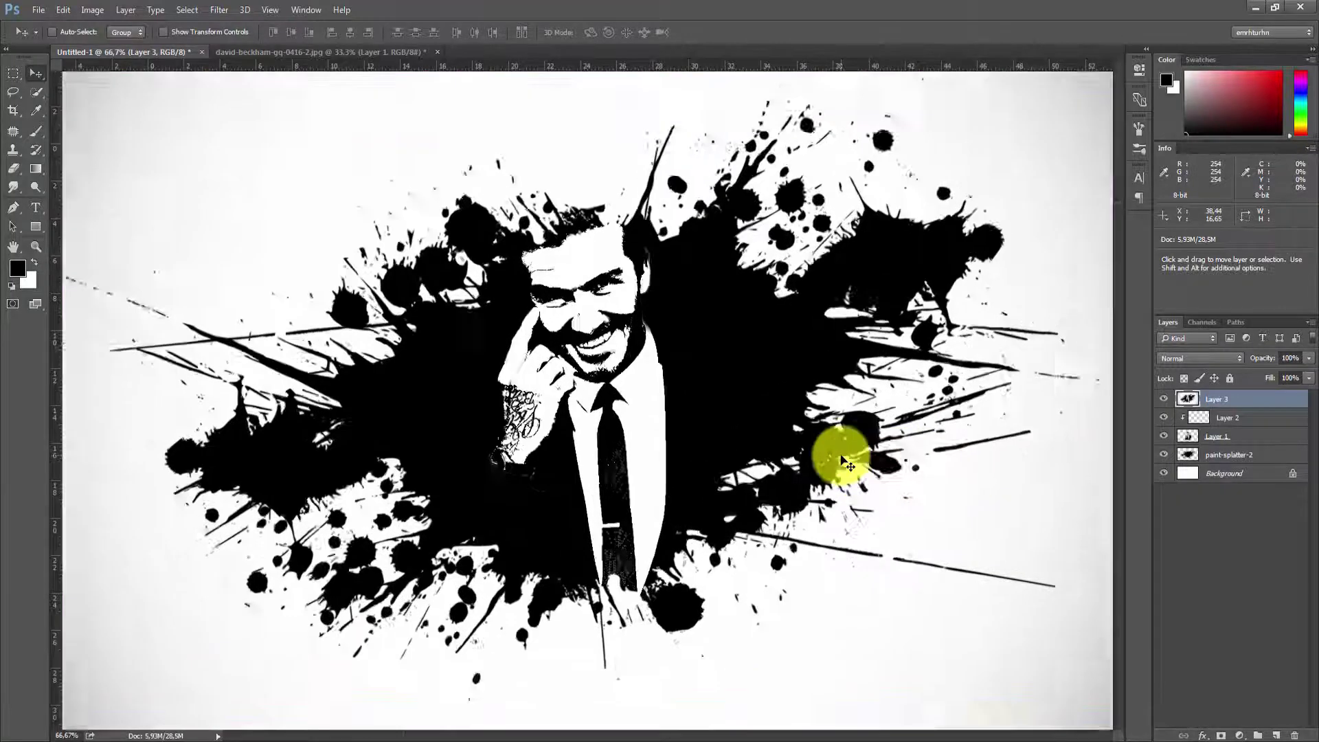